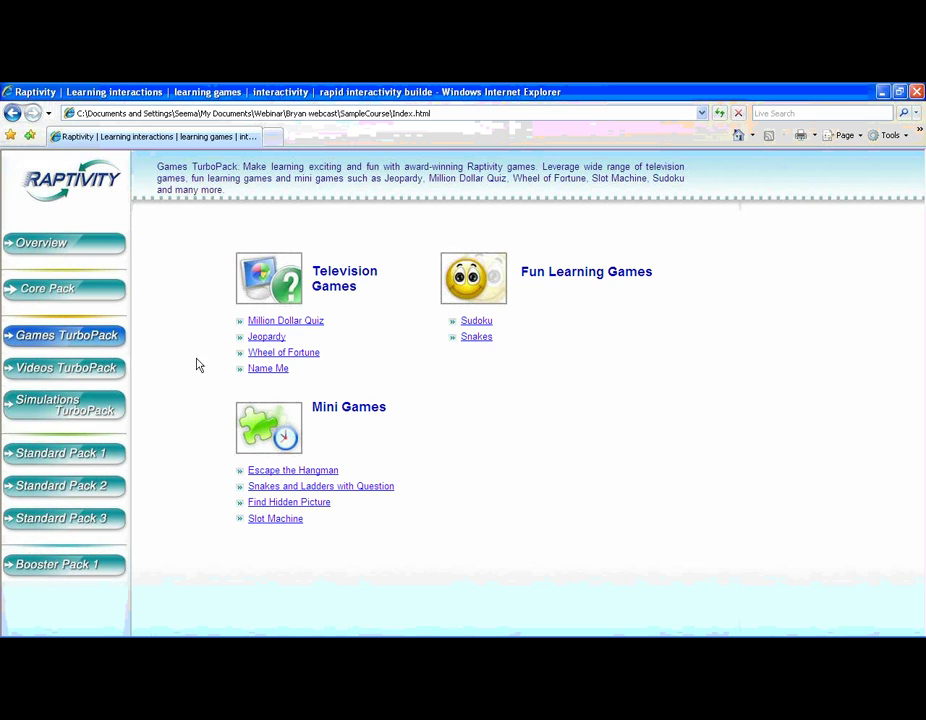
Start the Jeopardy sample game, answer the 100-point Science question with "Vitamin C", and return to the sample course page
click(263, 342)
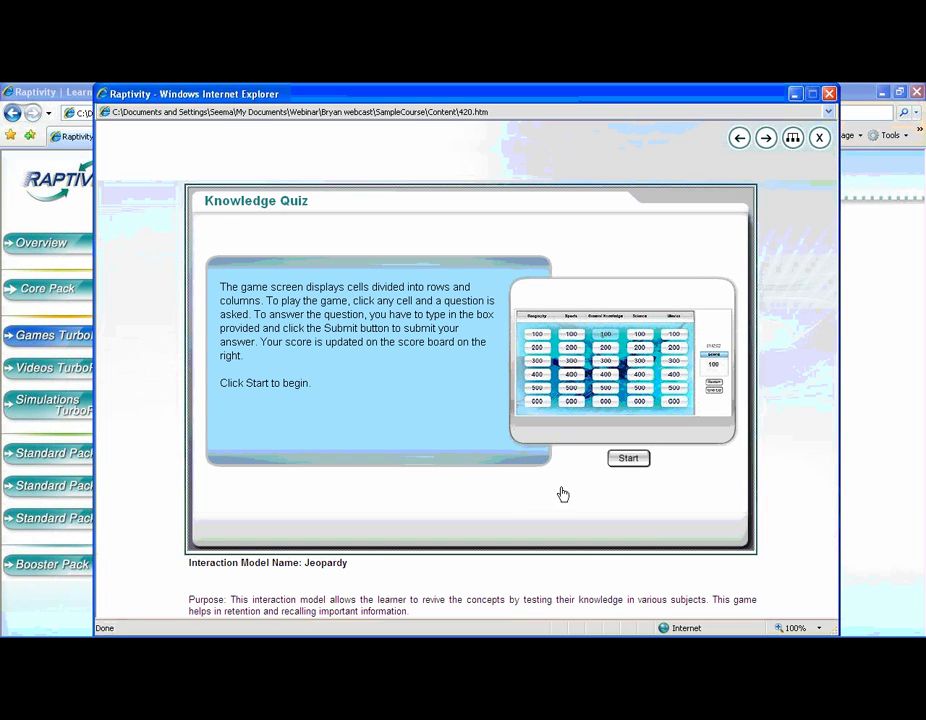
click(628, 460)
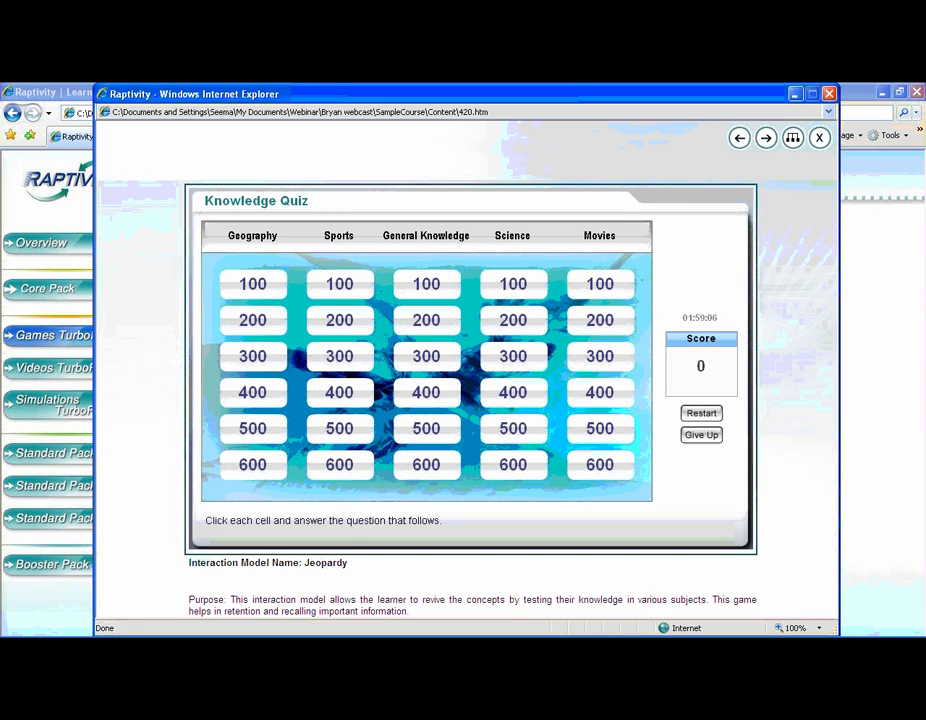
click(514, 288)
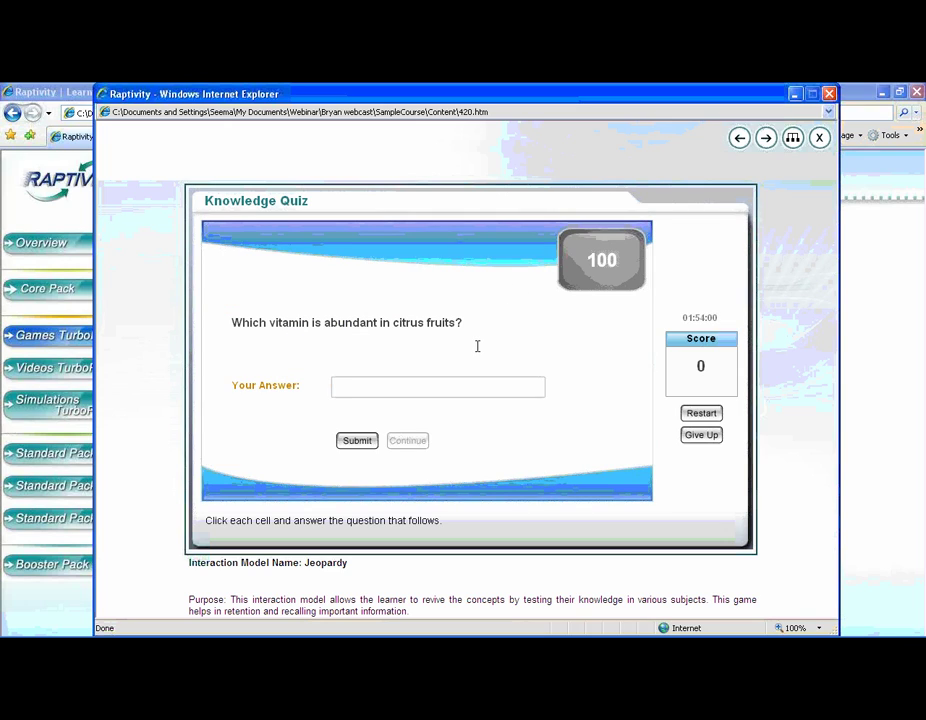
text(Vitamin)
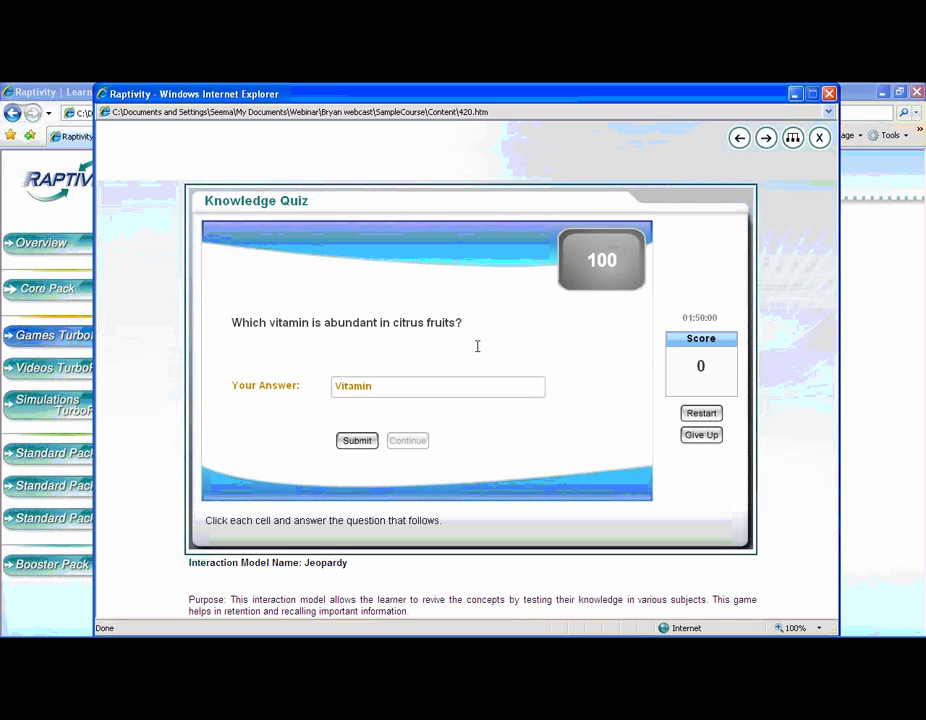
text( C)
click(359, 443)
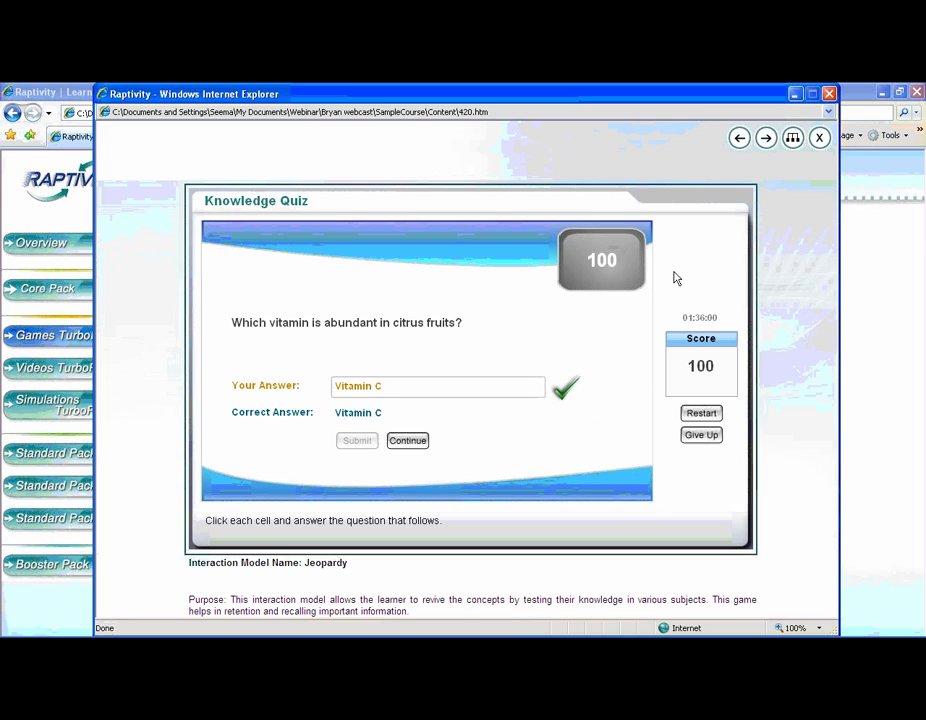
click(792, 139)
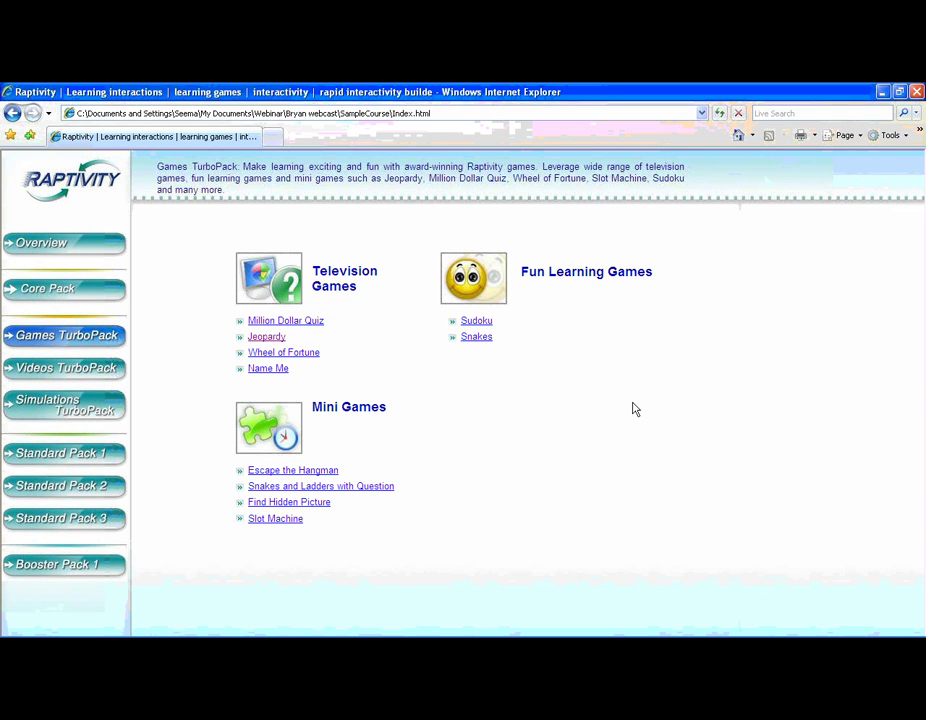
Switch to Raptivity, insert the Jeopardy model from the Games TurboPack's Television Games, and finish the wizard without customizing it
mouse_move(300, 634)
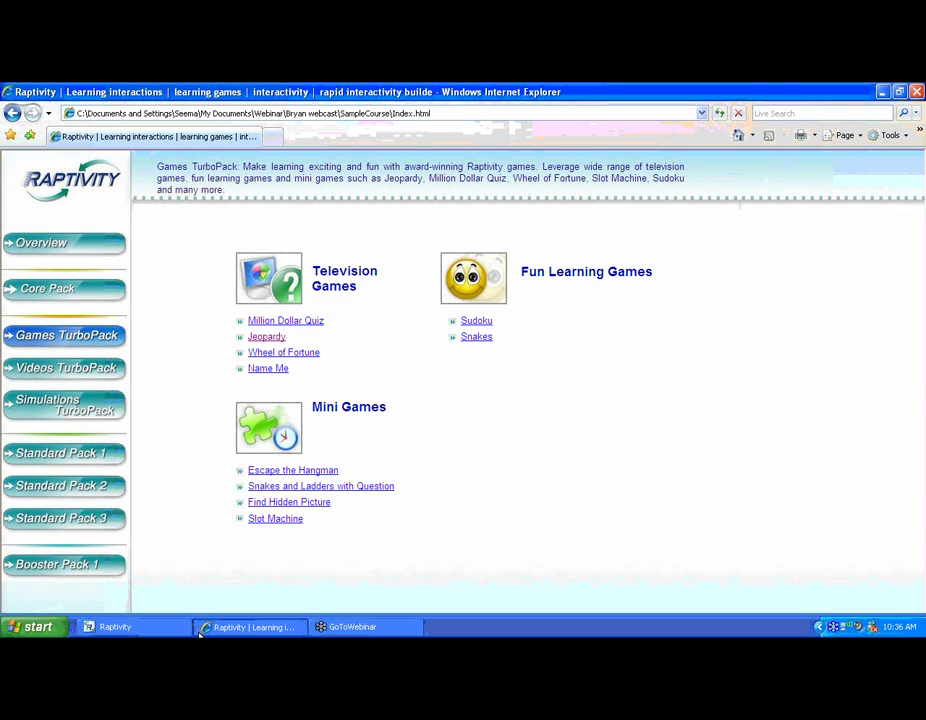
click(160, 628)
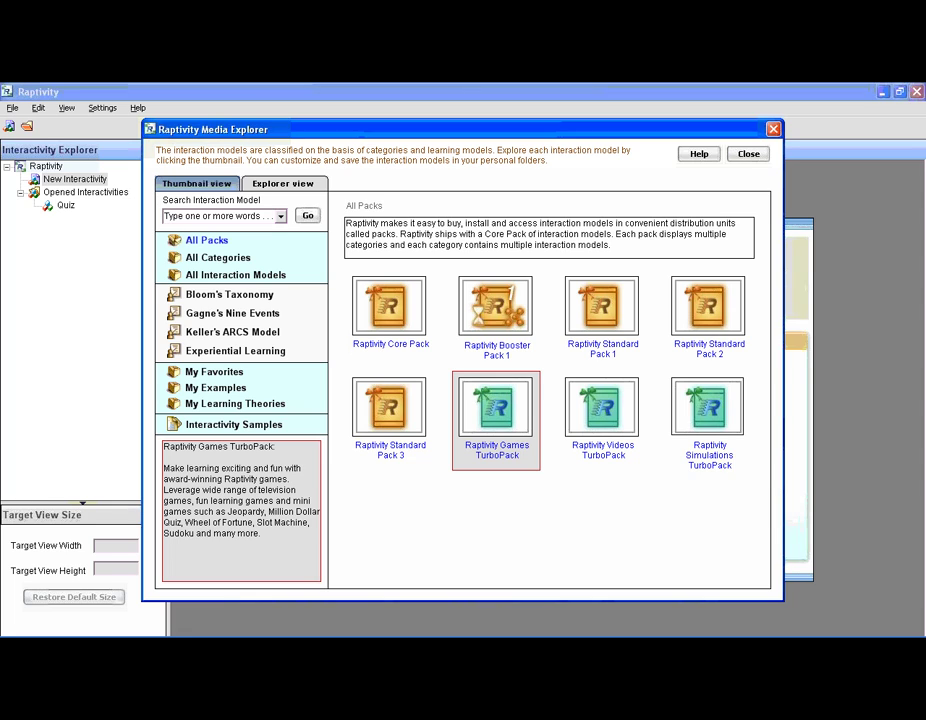
click(601, 455)
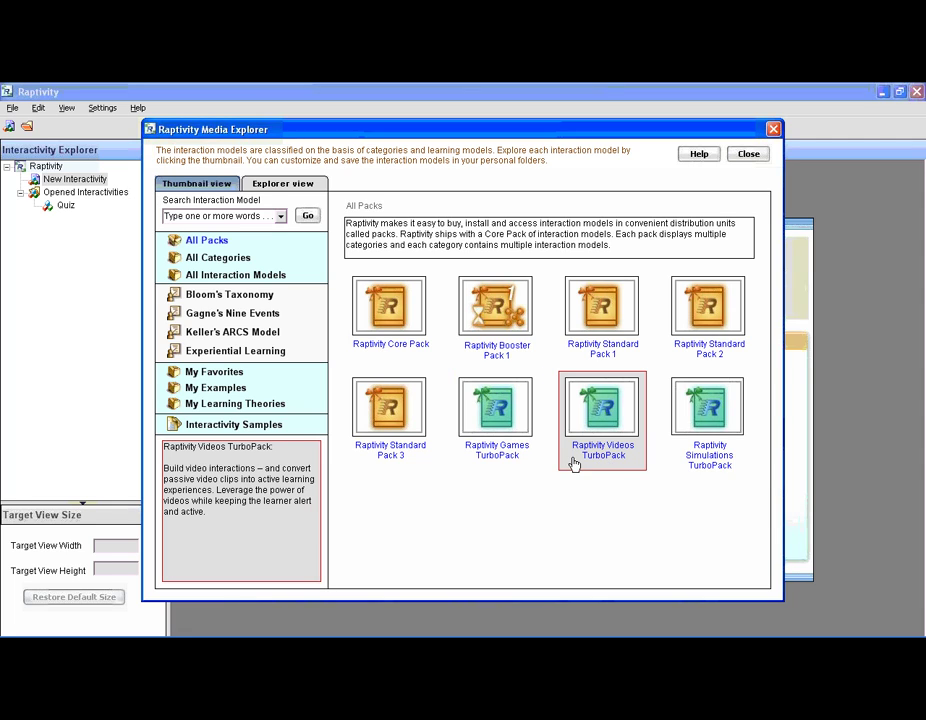
double_click(490, 457)
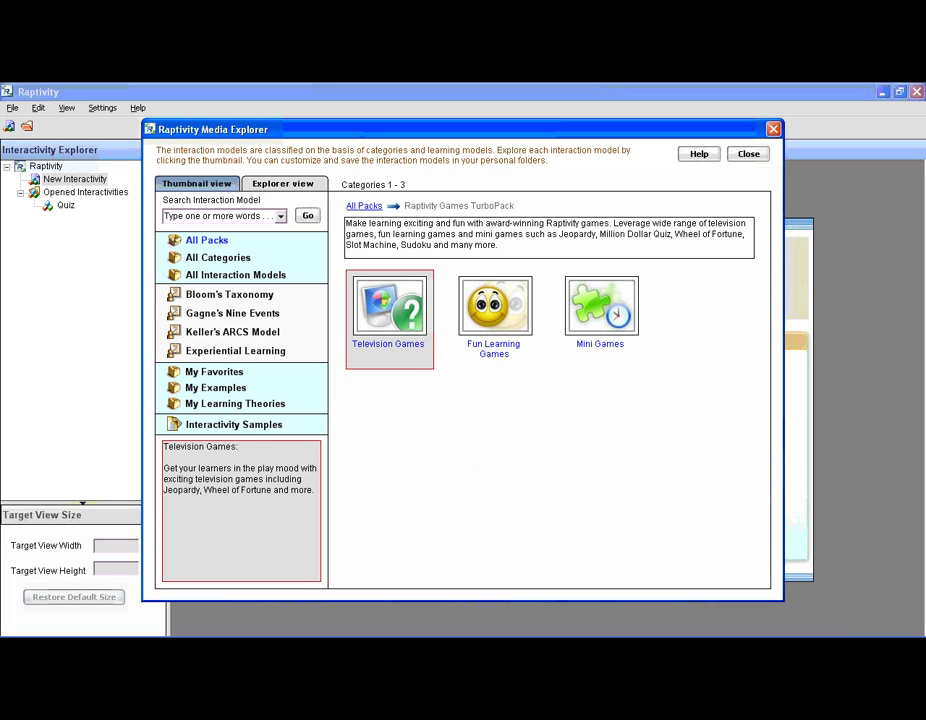
double_click(404, 347)
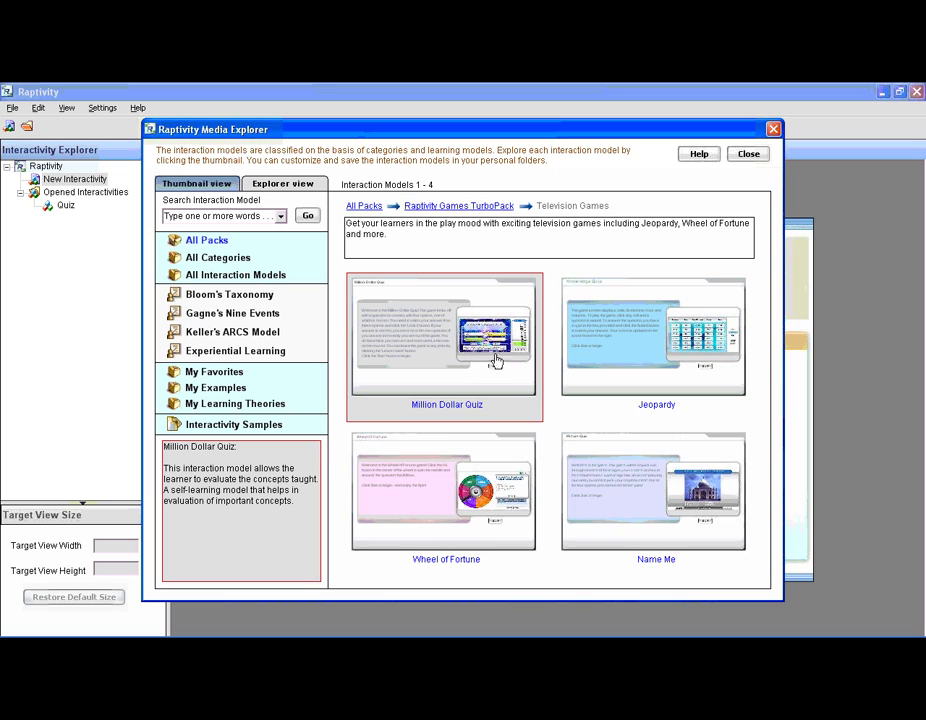
click(622, 358)
right_click(622, 358)
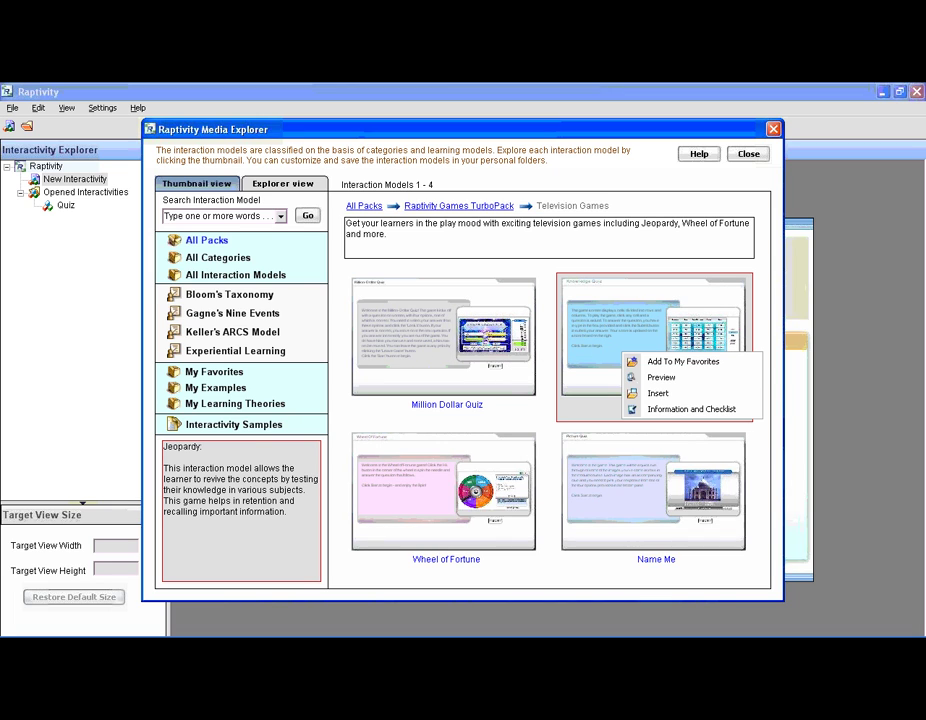
click(656, 393)
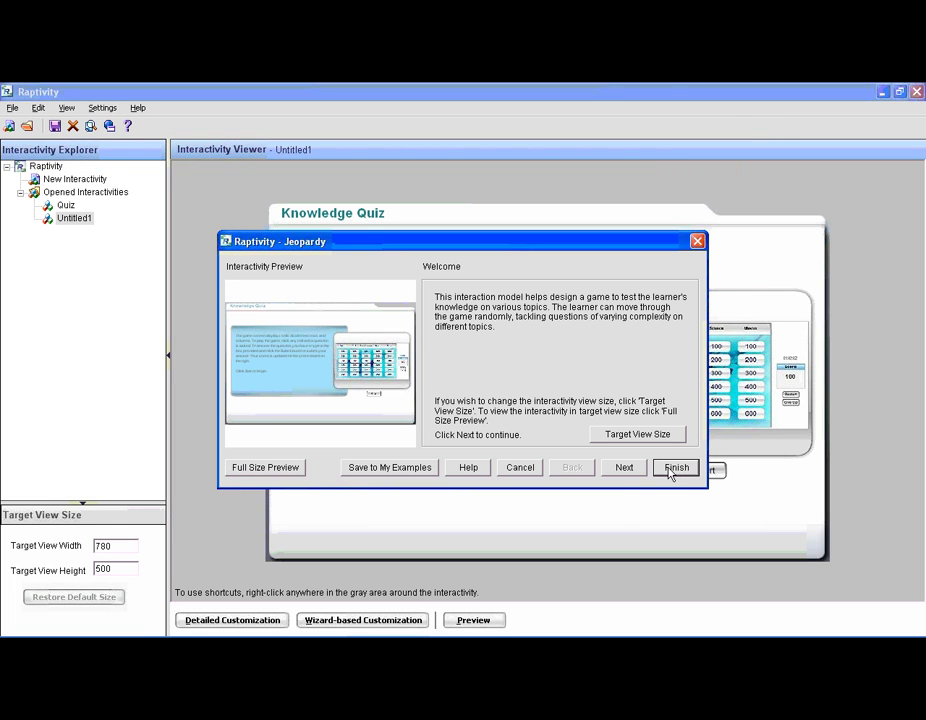
click(672, 469)
Review the Column 4 (Science) first-row score, question and answer in the Jeopardy editor, and save the interactivity
click(465, 409)
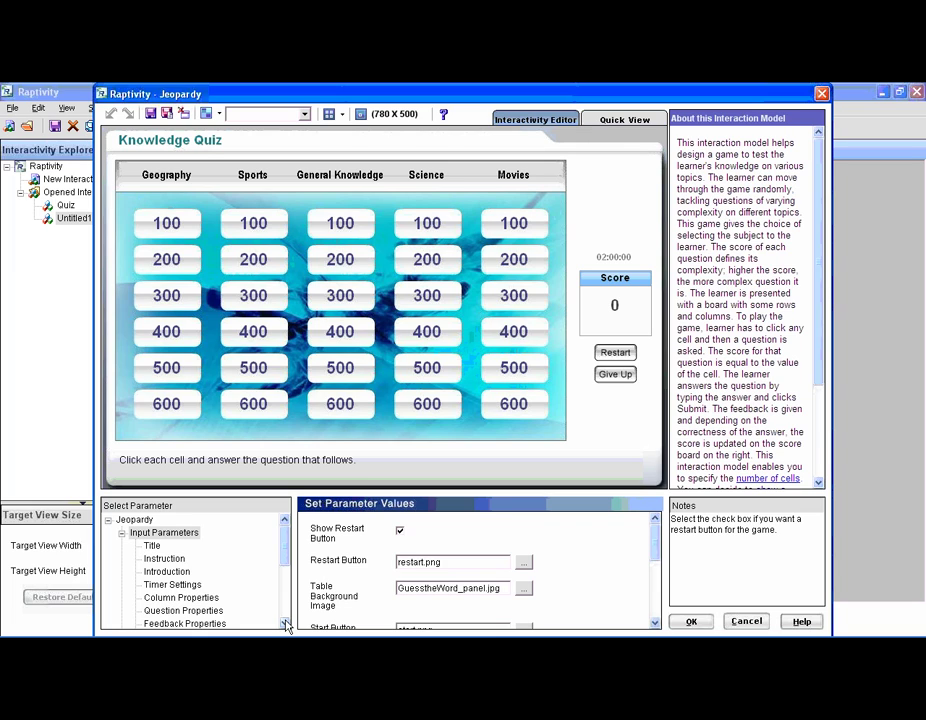
scroll(285, 624, down, 7)
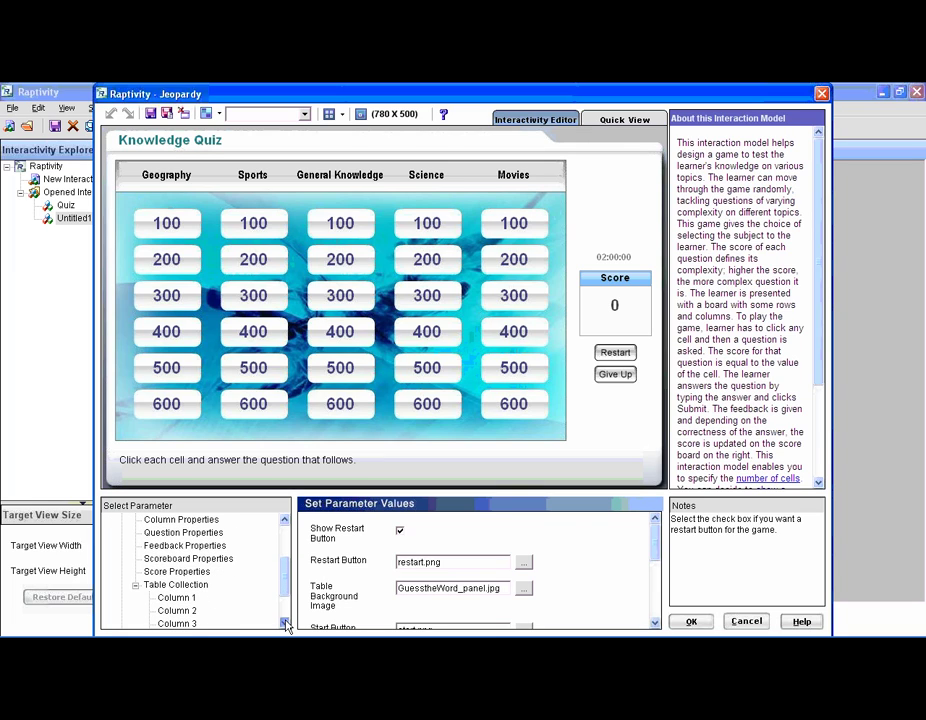
click(285, 624)
click(285, 624)
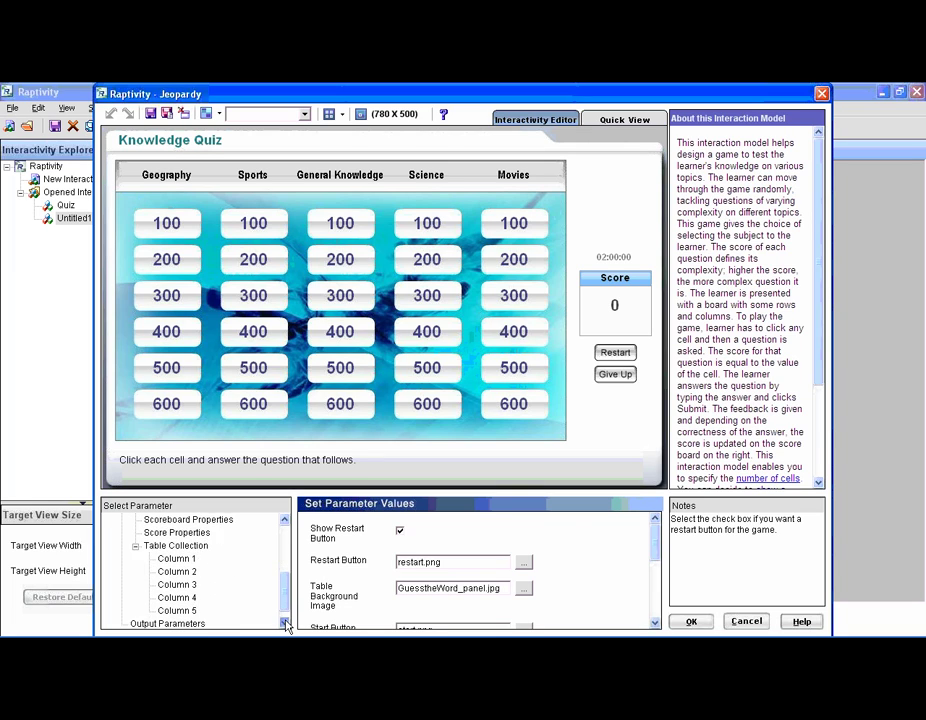
click(182, 598)
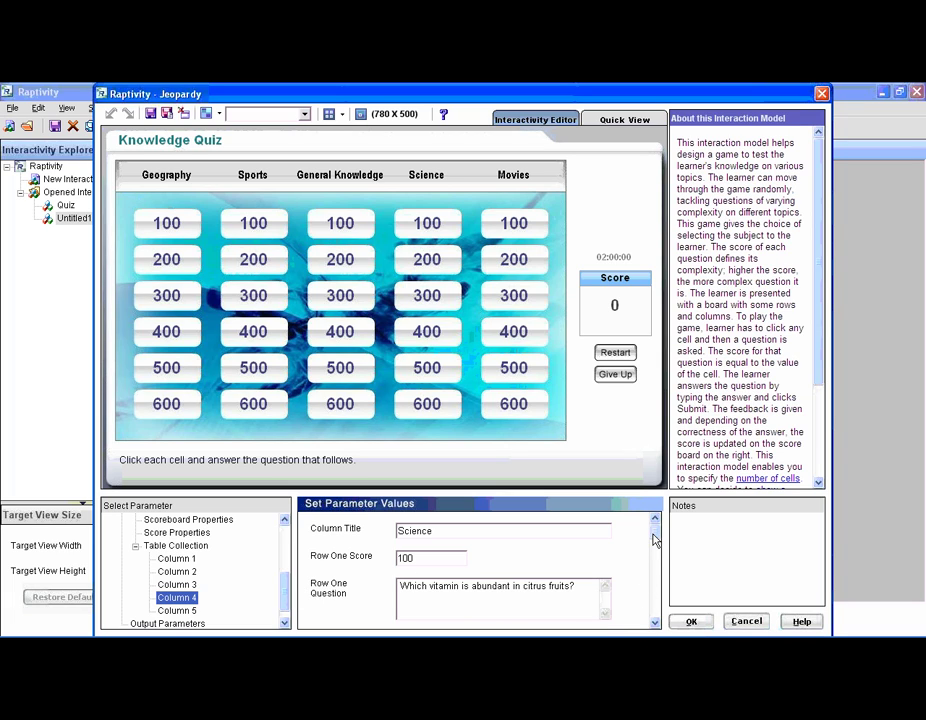
scroll(653, 540, down, 1)
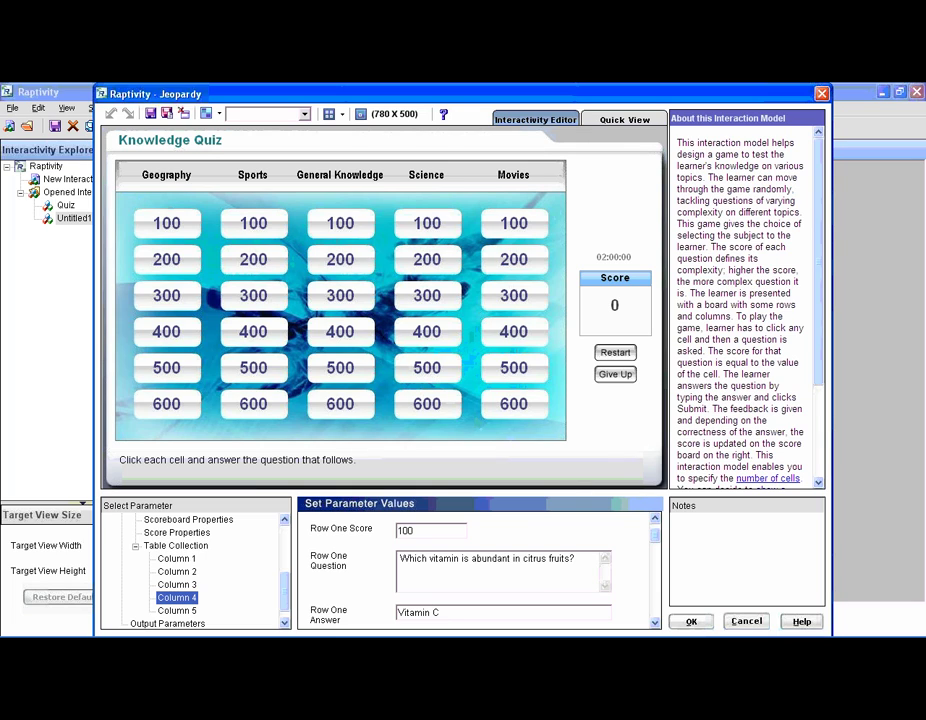
click(151, 113)
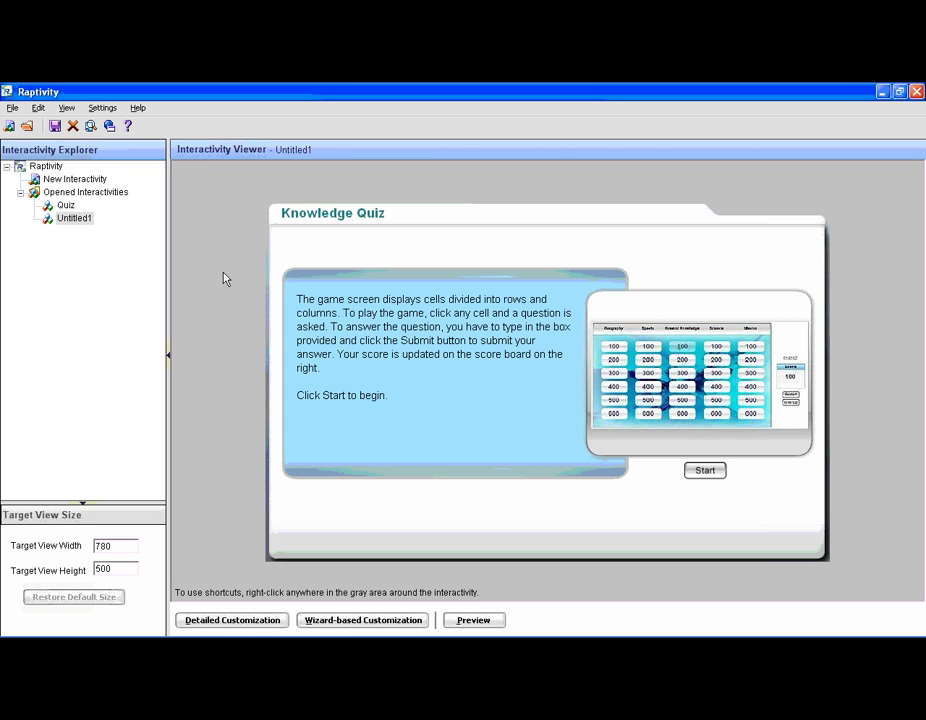
Start publishing the untitled Jeopardy interactivity and save it as Quiz111 in the Webinar folder
click(110, 127)
click(446, 410)
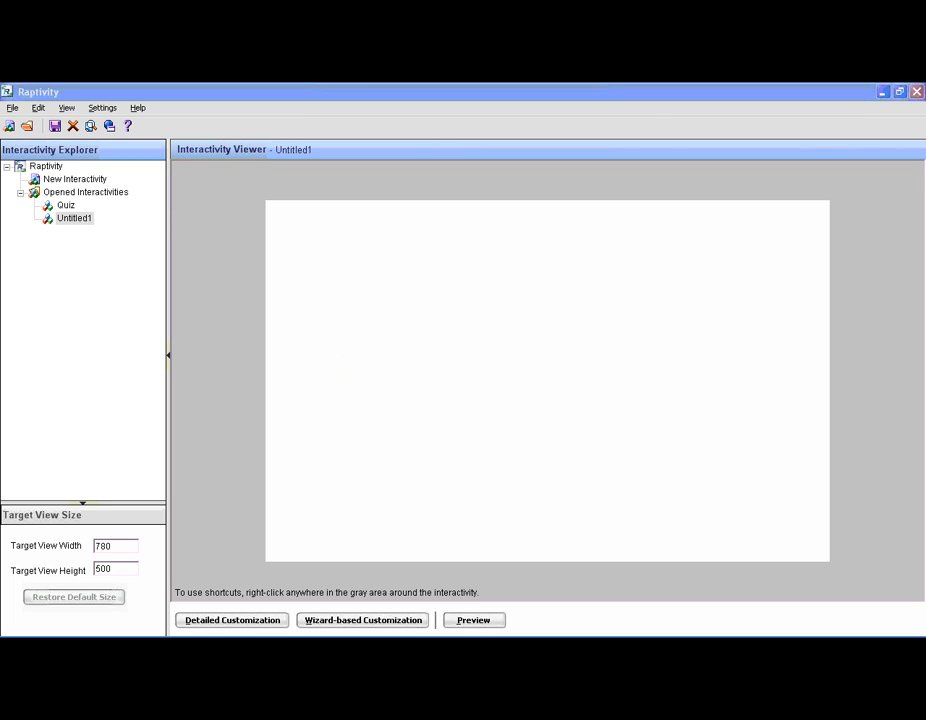
text(Quiz)
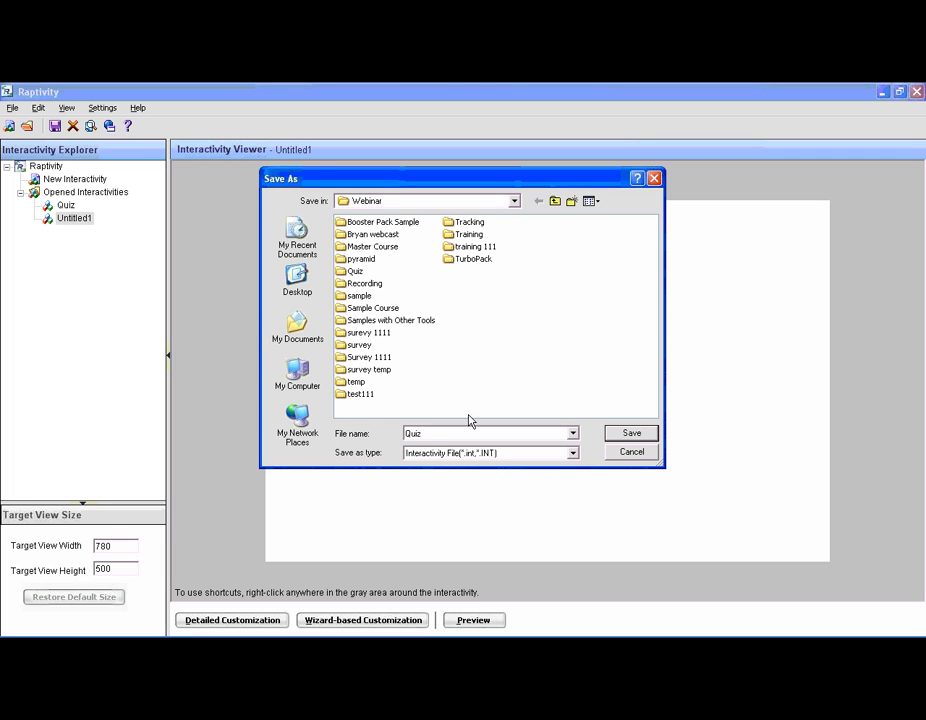
text(111)
click(618, 433)
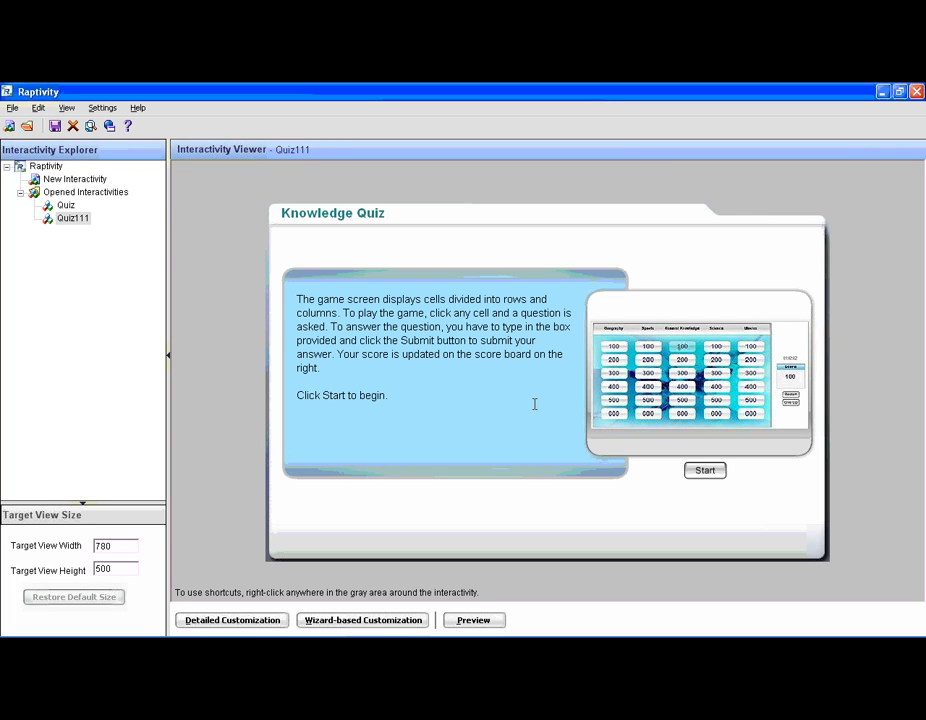
Examine the publishing options for Quiz111, including SCORM/AICC compliance and JavaScript tracking, and leave without publishing
click(109, 126)
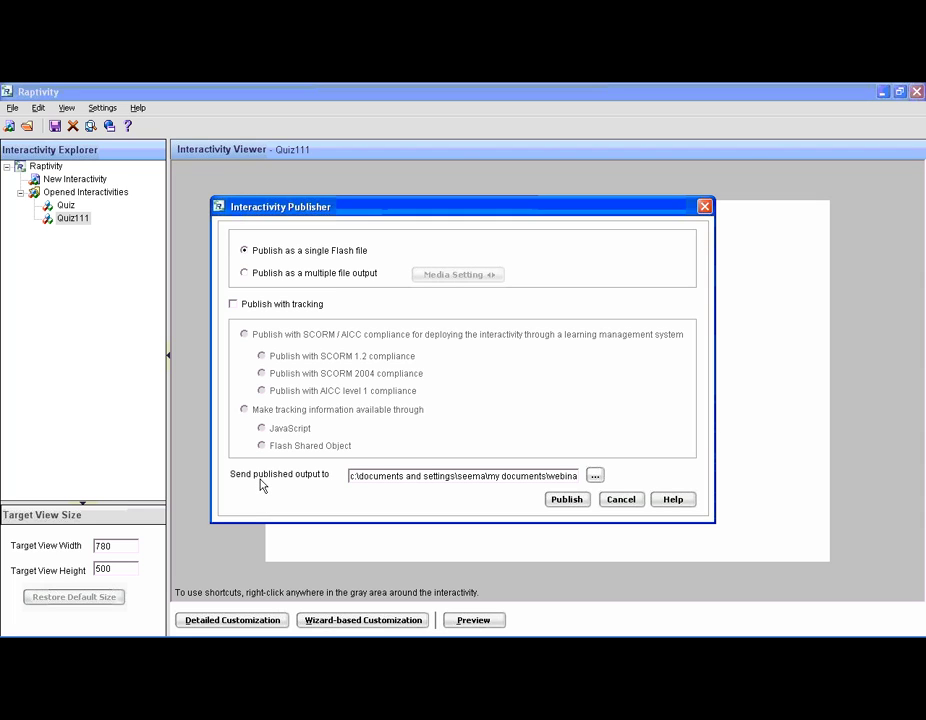
click(233, 305)
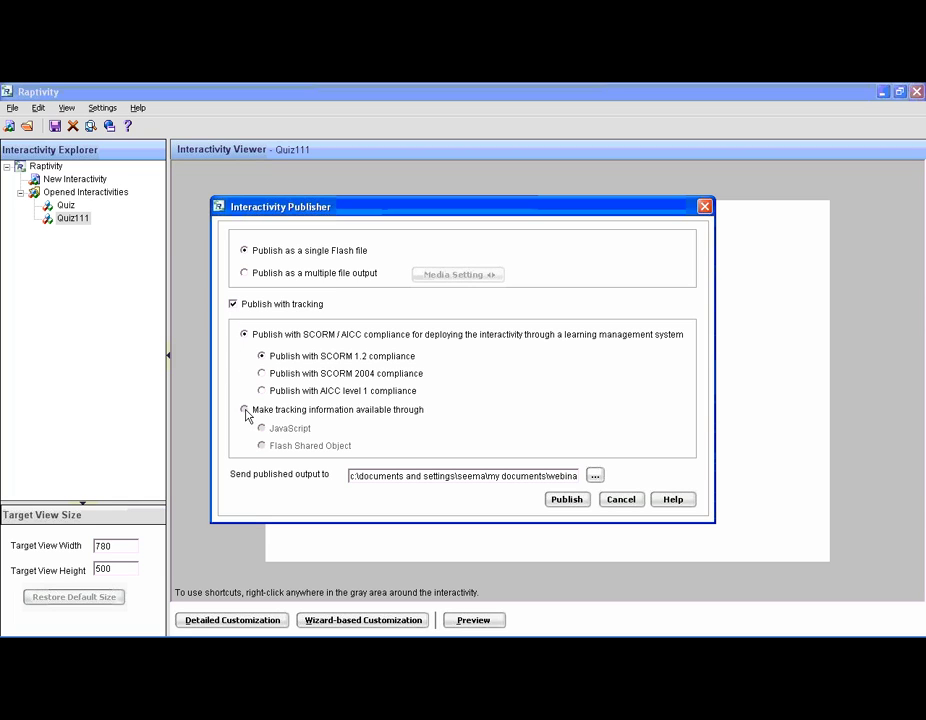
click(245, 410)
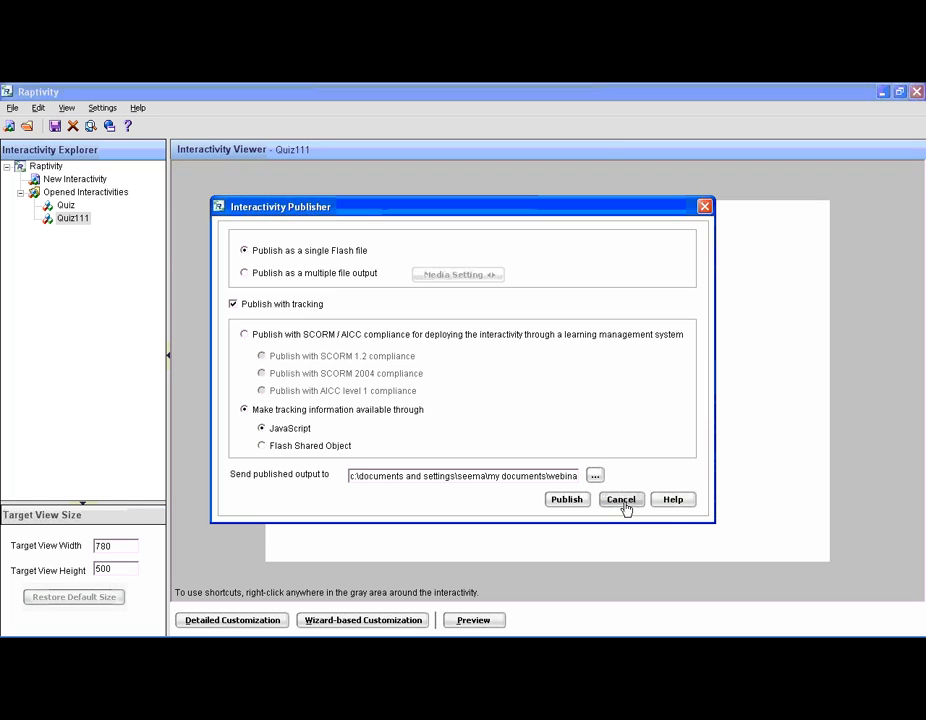
click(621, 501)
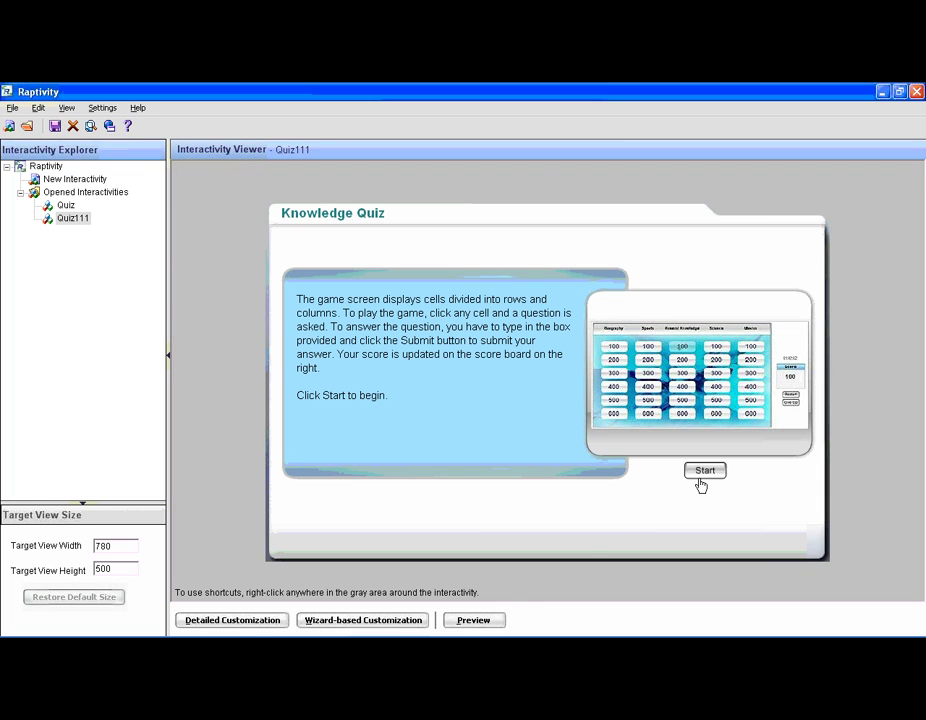
Switch to the sample course in Internet Explorer, play one Wheel of Fortune round answering "Chicago Bulls", and return to the sample course page
mouse_move(413, 636)
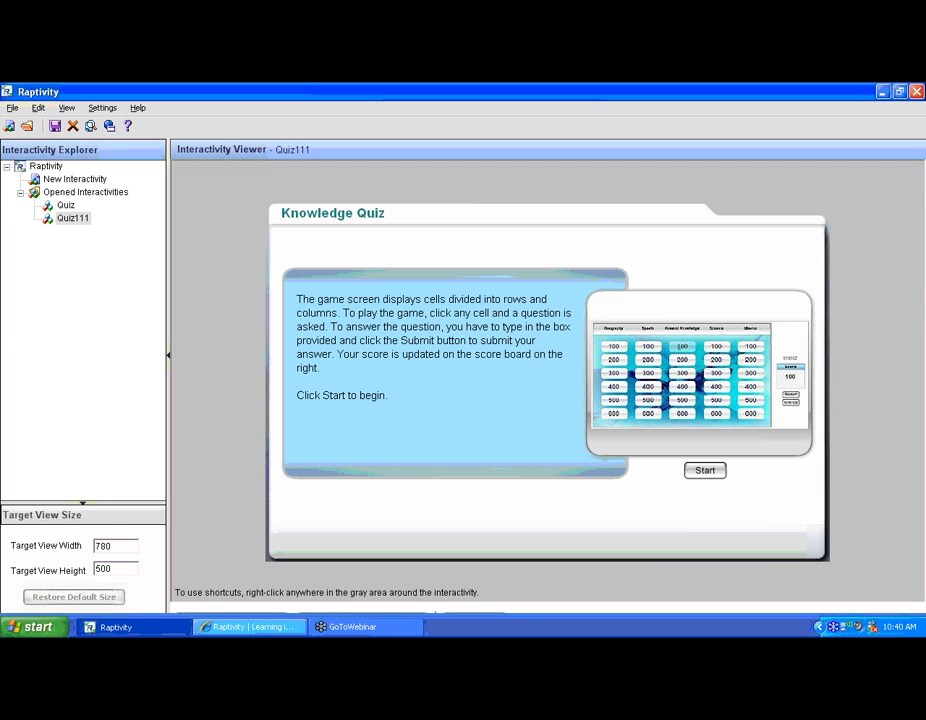
click(232, 632)
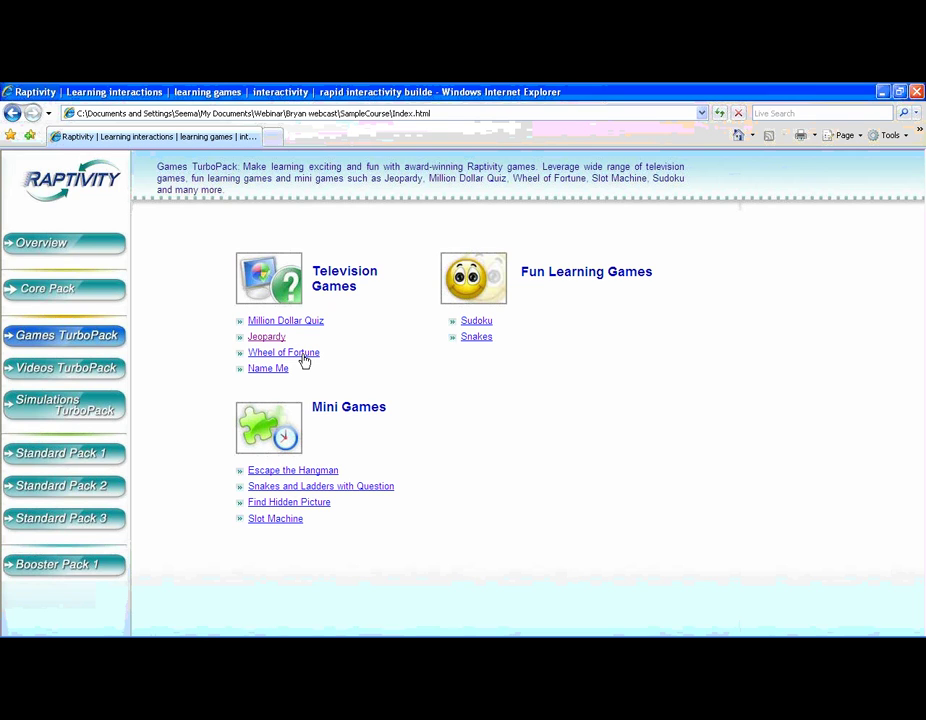
click(304, 357)
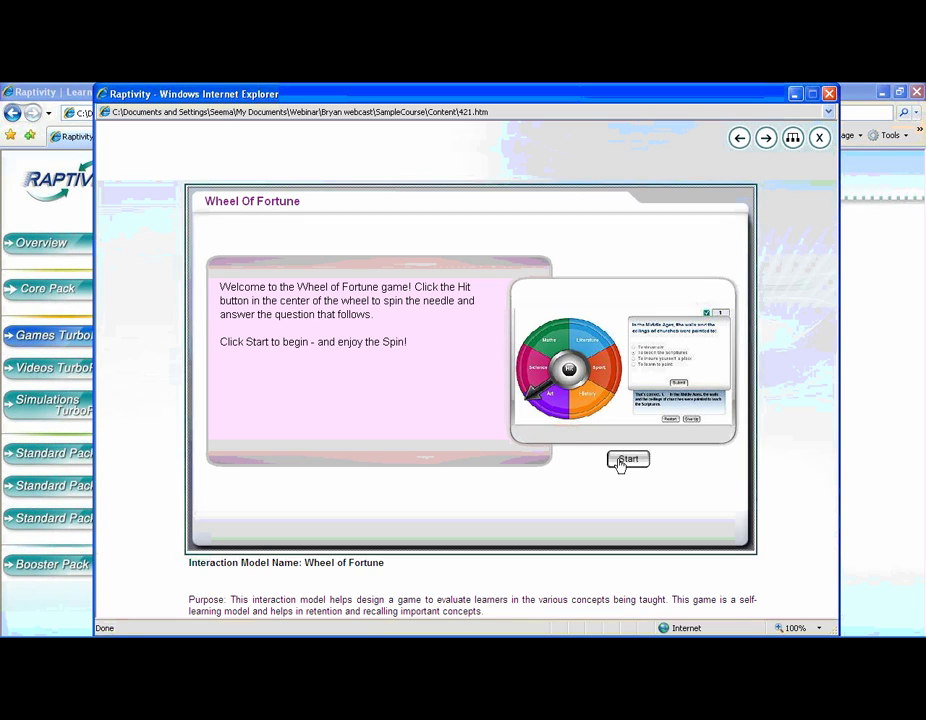
click(626, 460)
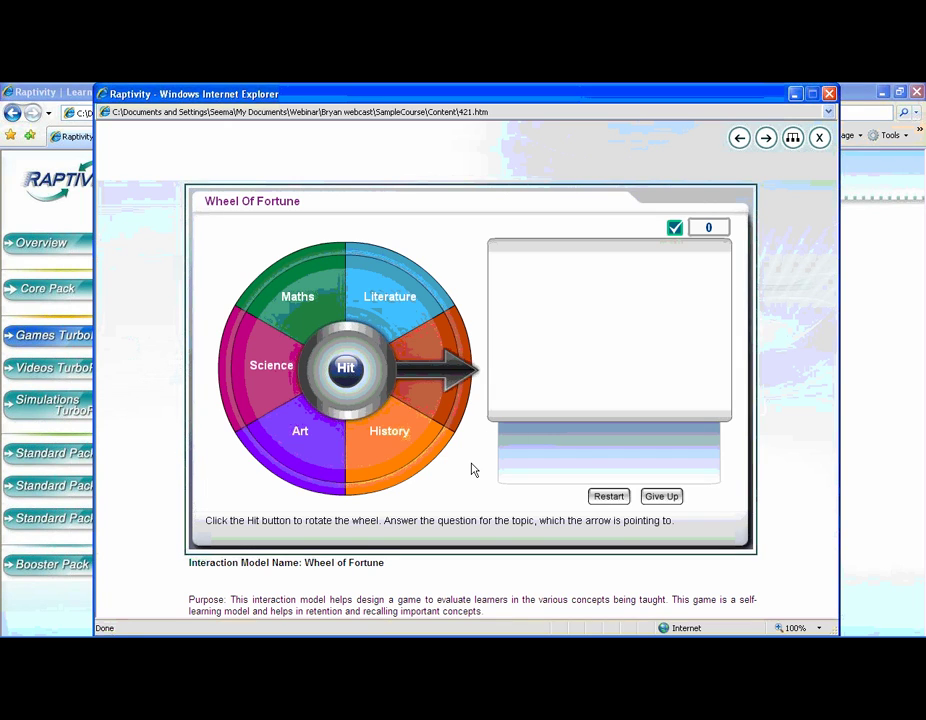
click(346, 370)
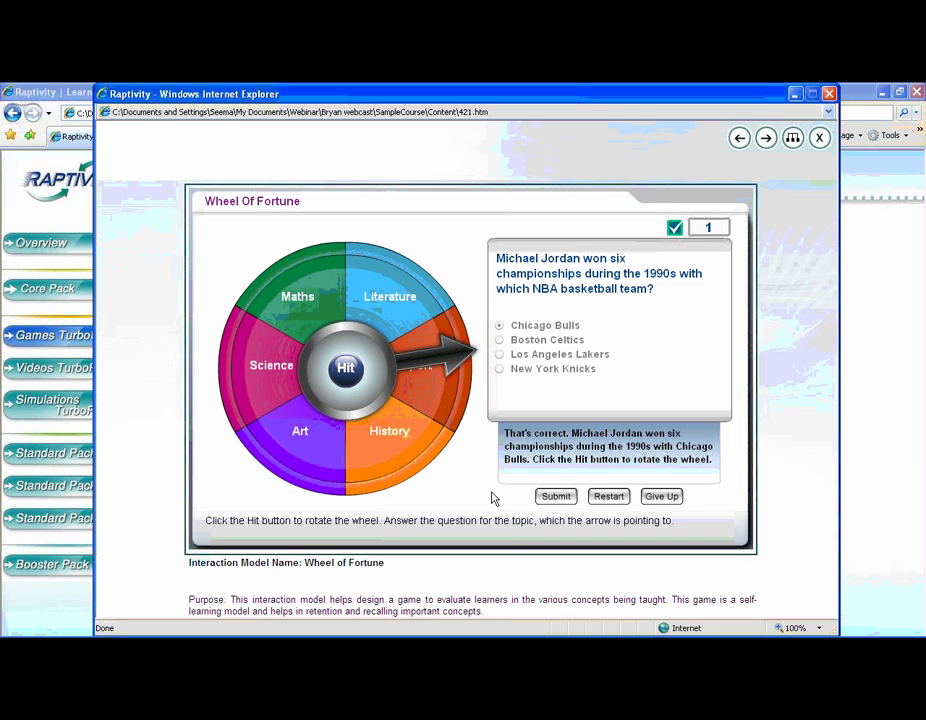
click(793, 138)
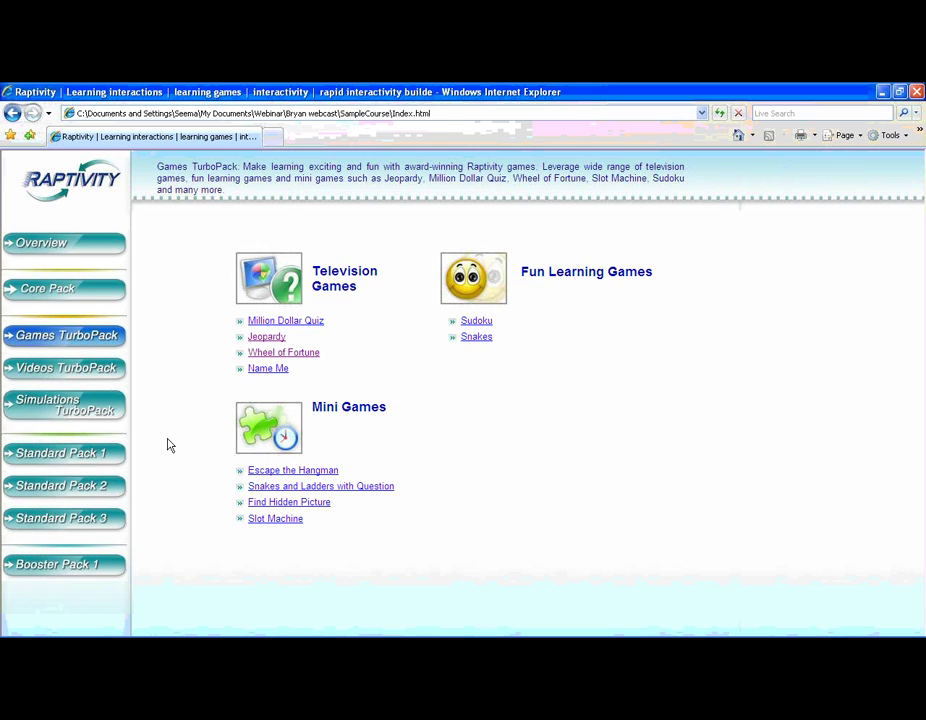
Play the Adaptive Scenario with Picture sample from the Simulations TurboPack, choosing the sports-model greeting, restarting, and choosing the self-introduction and "Which car are you driving now?"
click(77, 412)
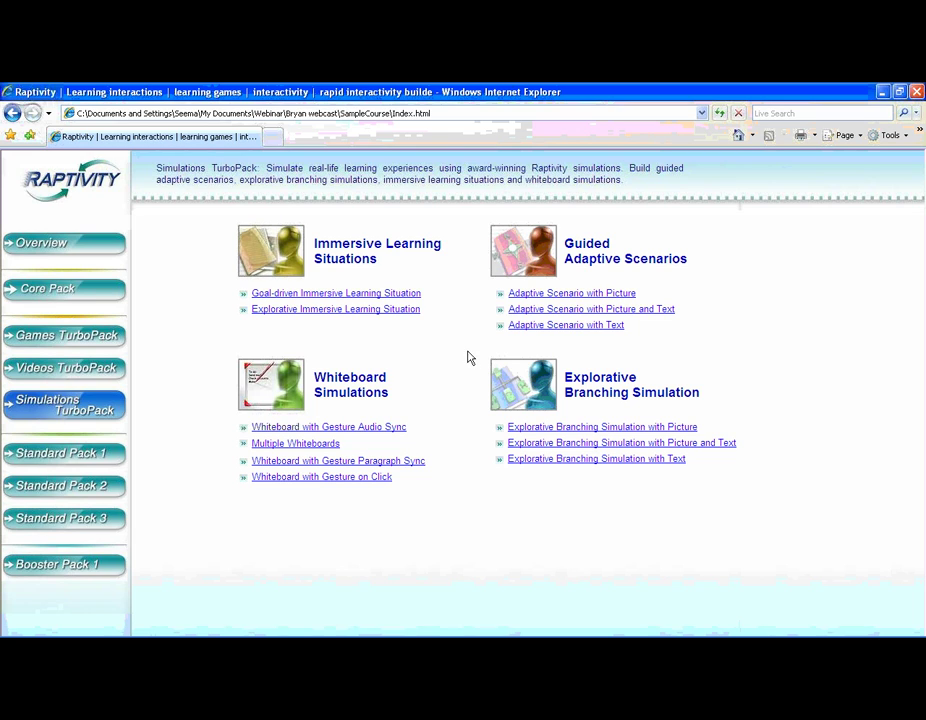
click(531, 299)
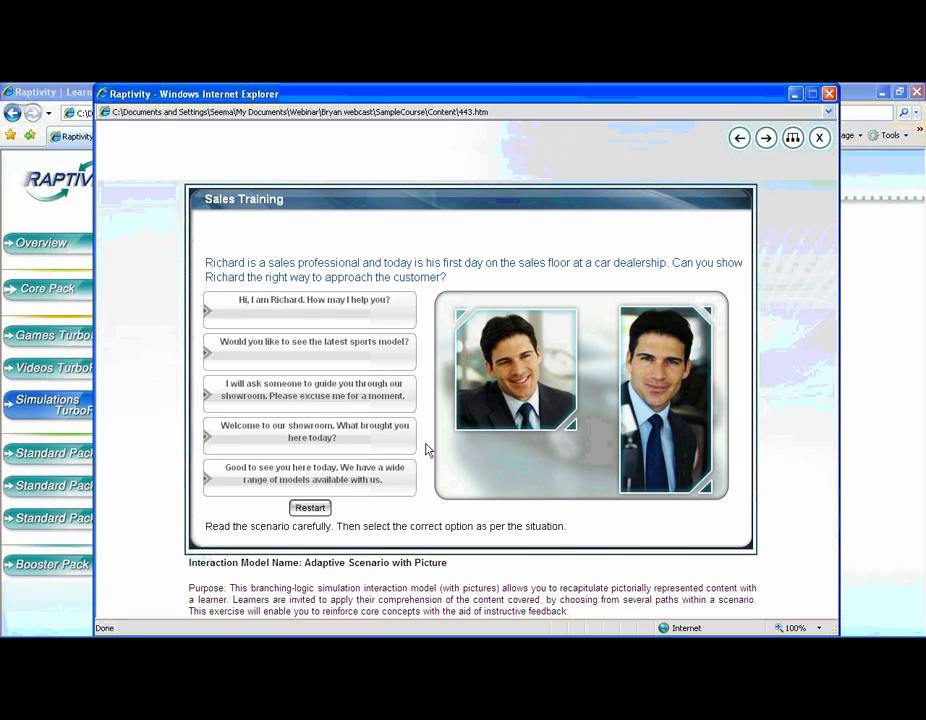
click(377, 357)
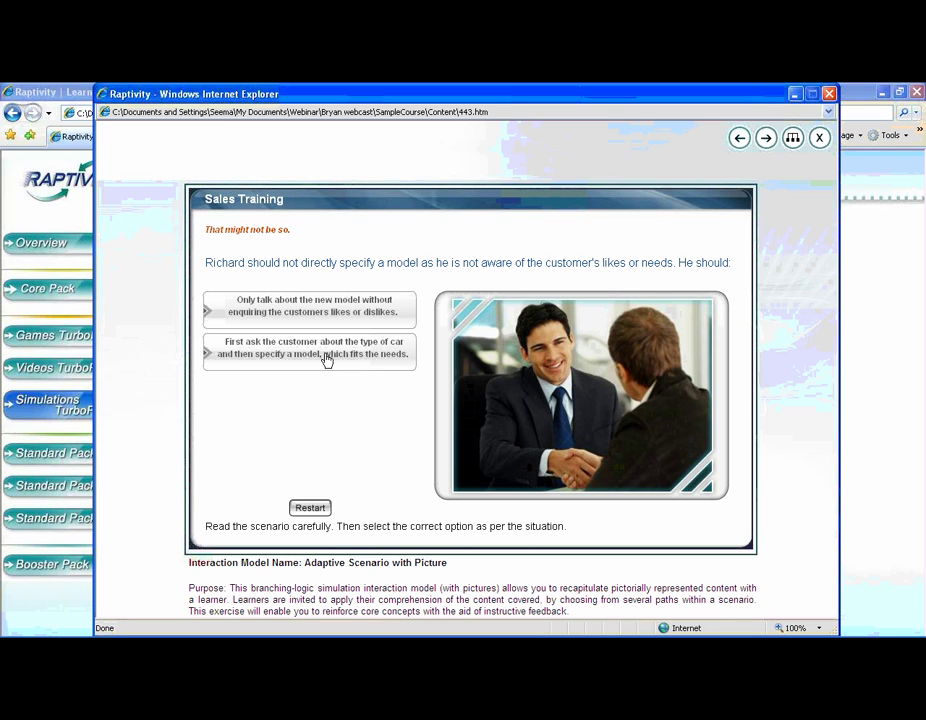
click(309, 508)
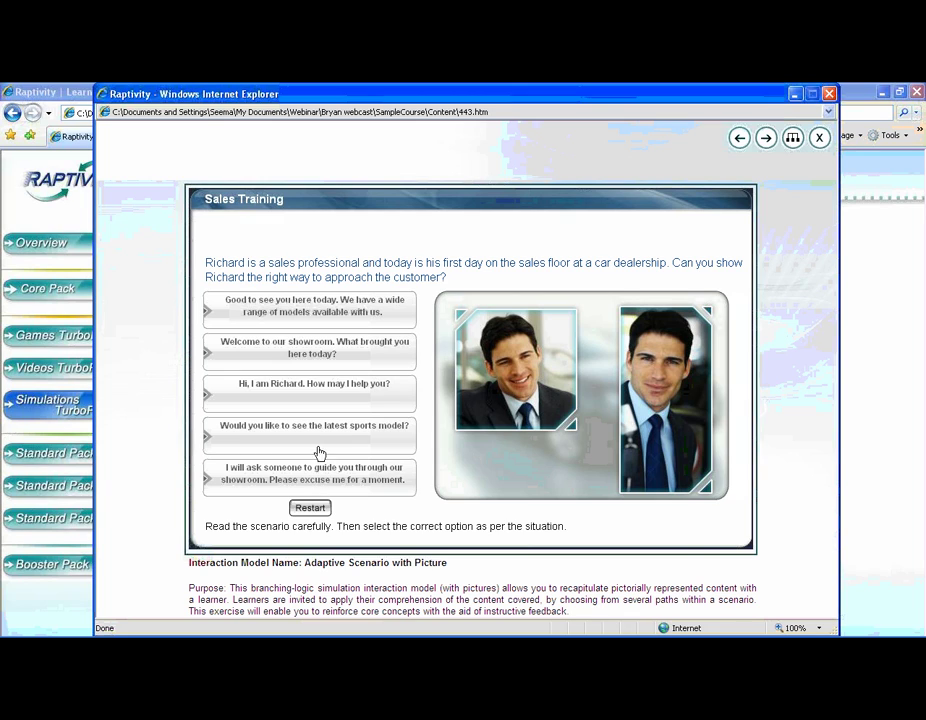
click(318, 394)
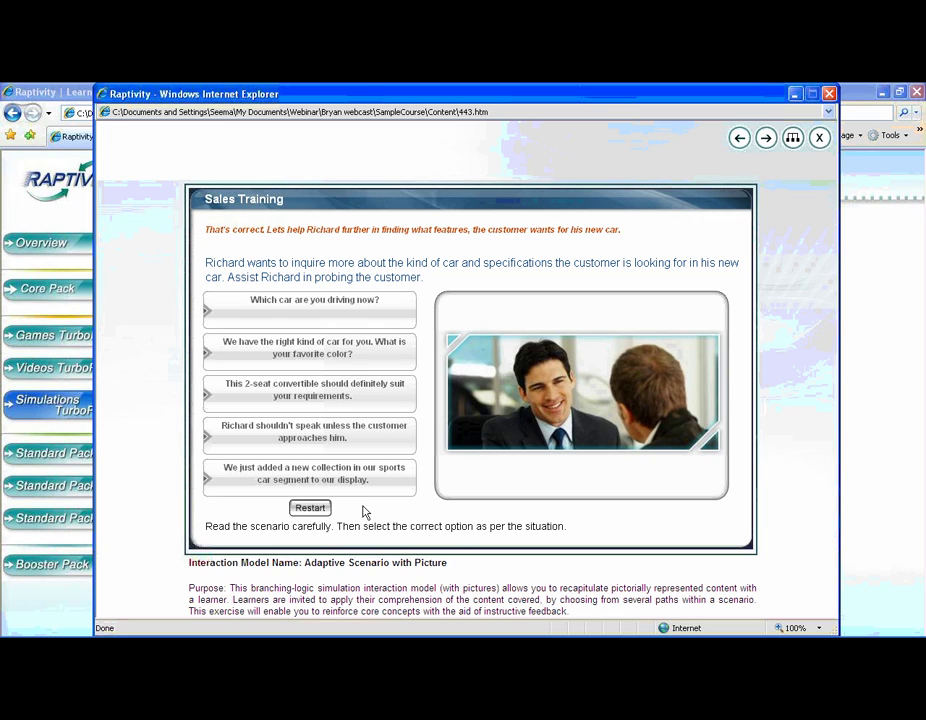
click(345, 314)
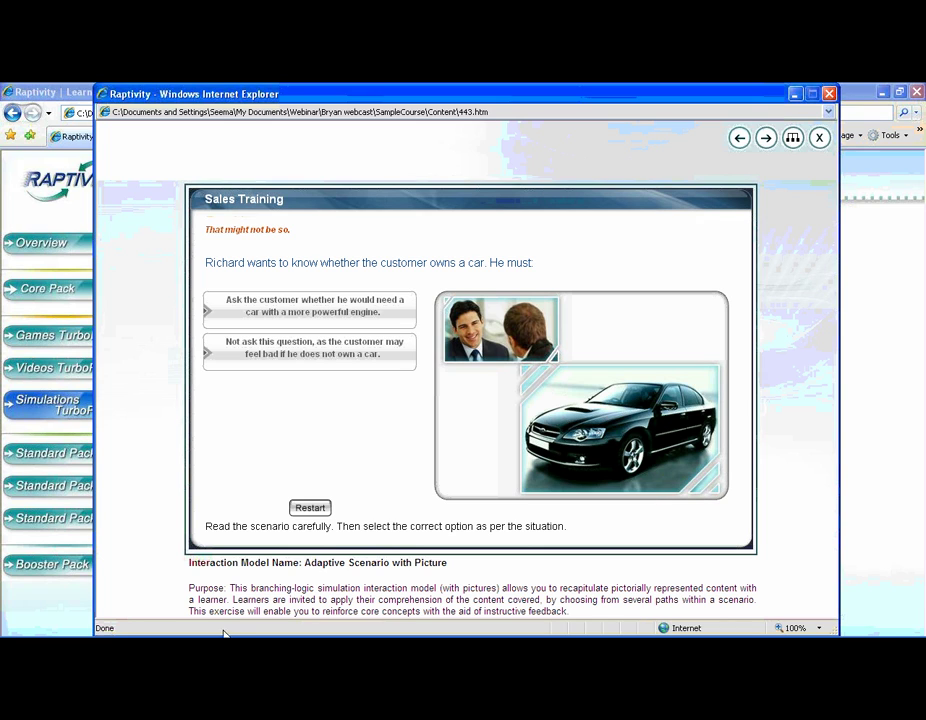
Switch to Raptivity, start a new interactivity, and browse the packs and the Bloom's Taxonomy, Gagne's Nine Events and Keller's ARCS Model classifications
mouse_move(222, 628)
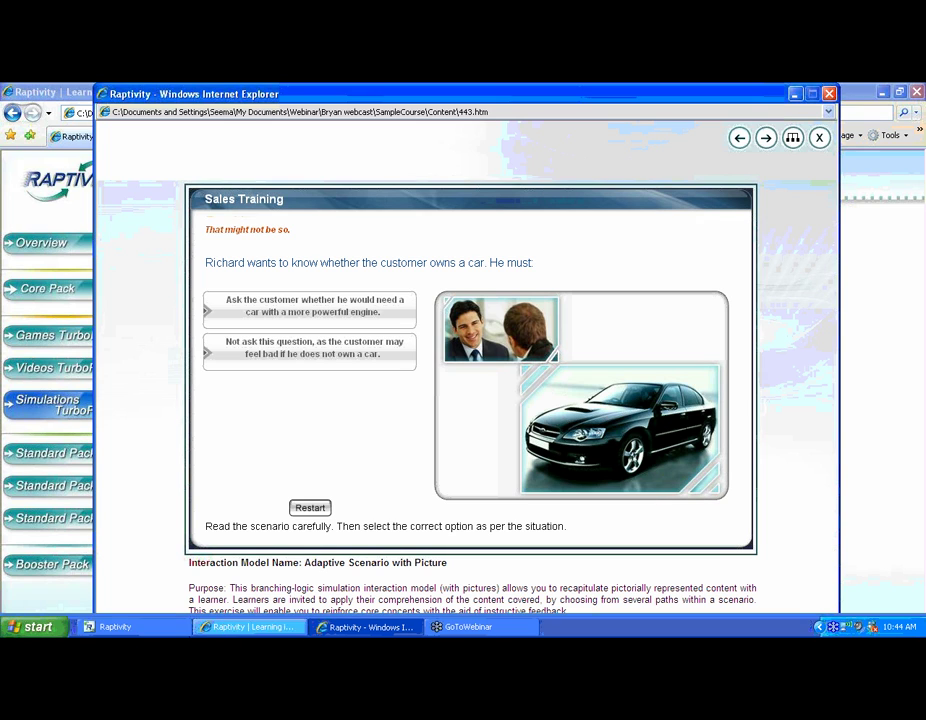
click(160, 628)
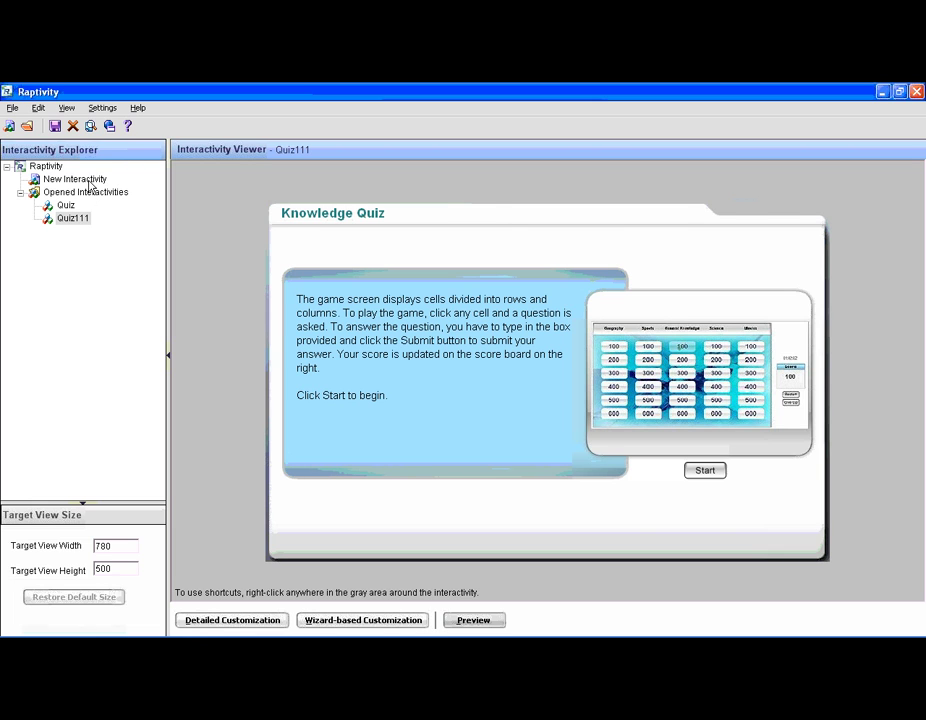
click(88, 180)
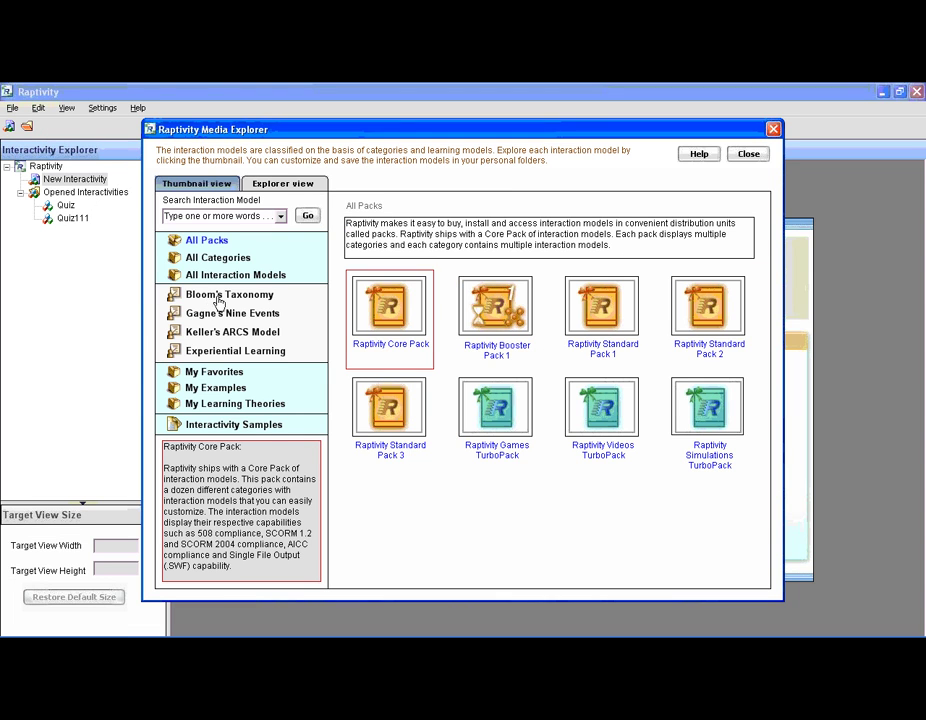
click(390, 410)
click(705, 456)
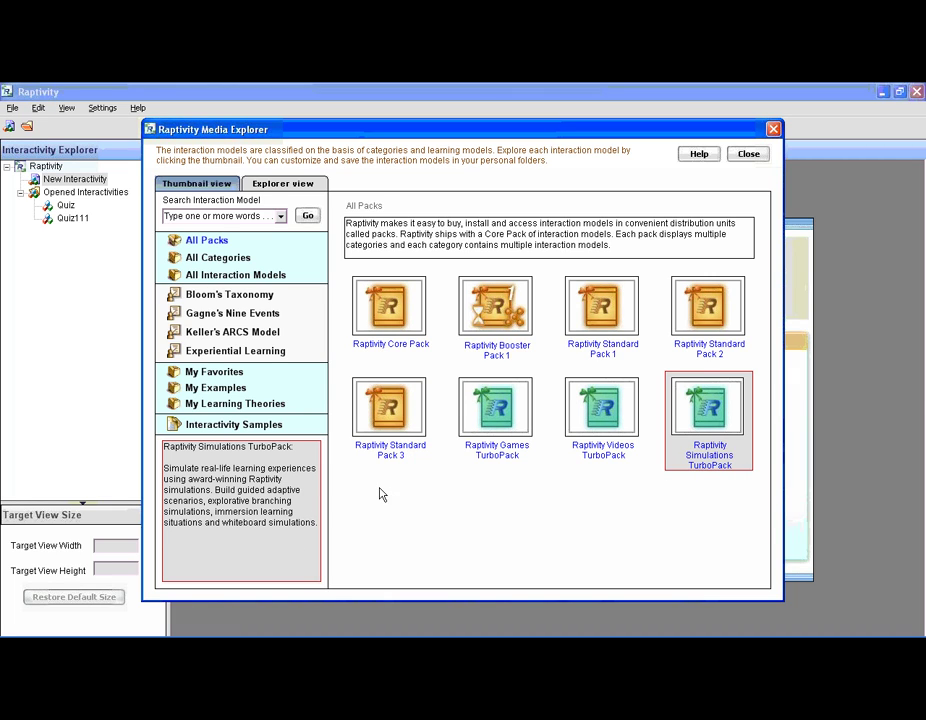
click(362, 445)
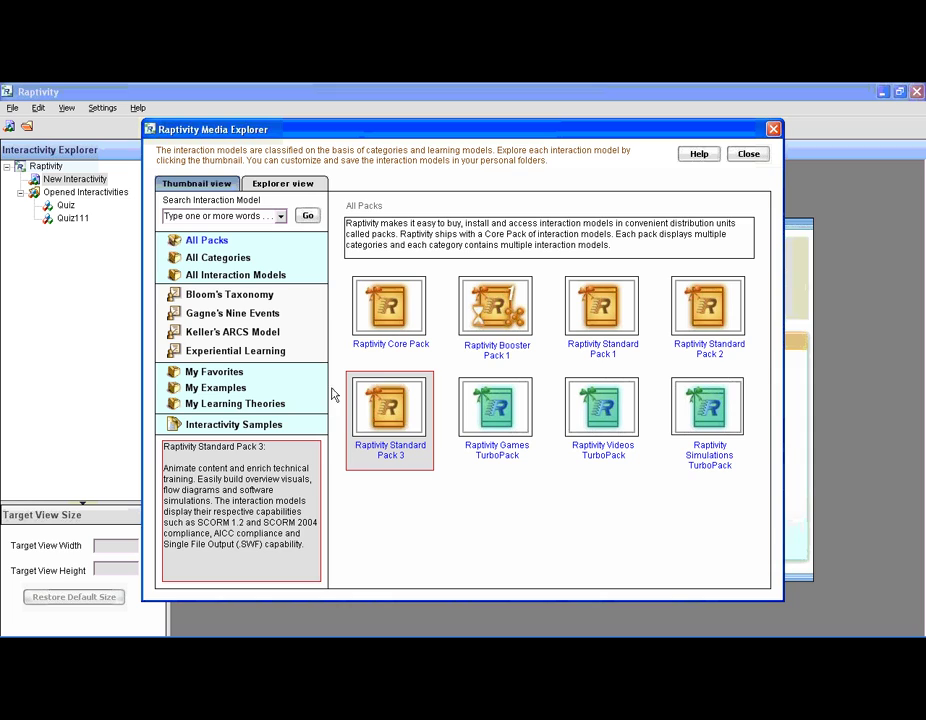
click(265, 295)
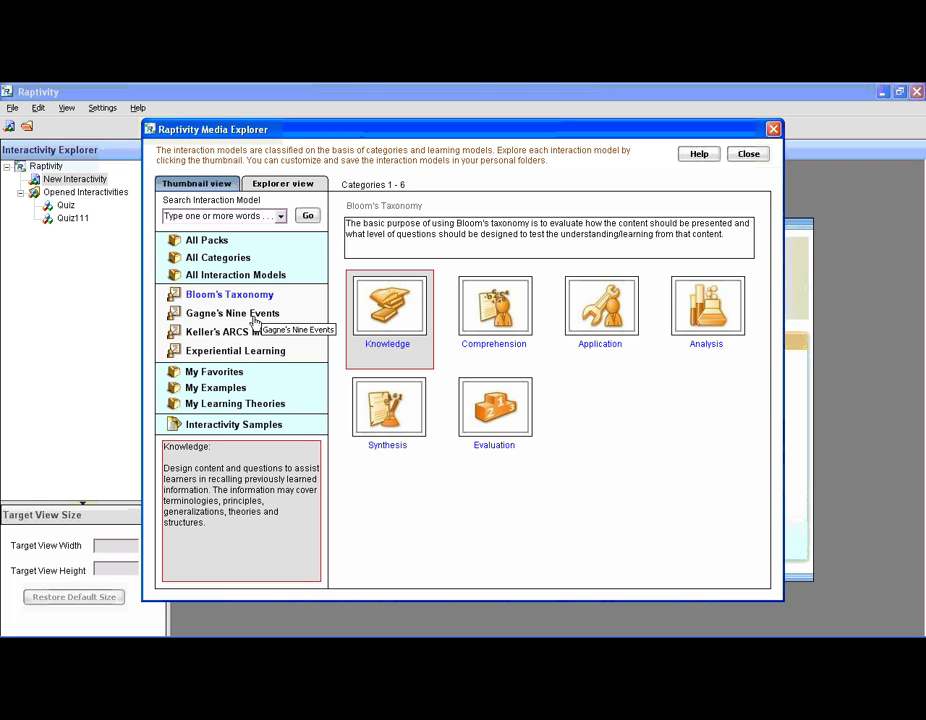
click(253, 316)
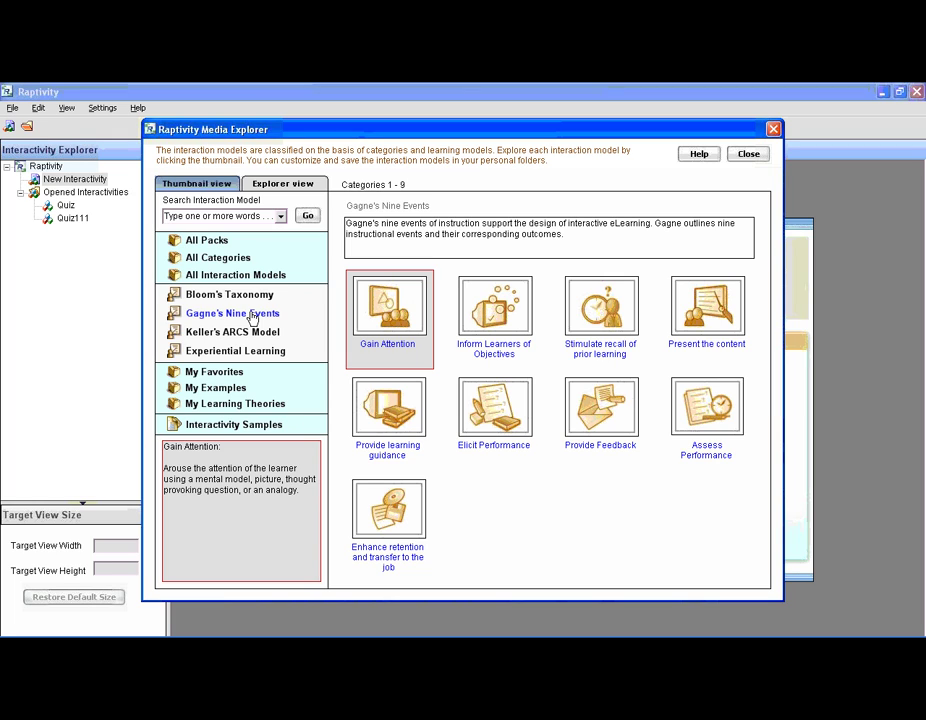
click(248, 334)
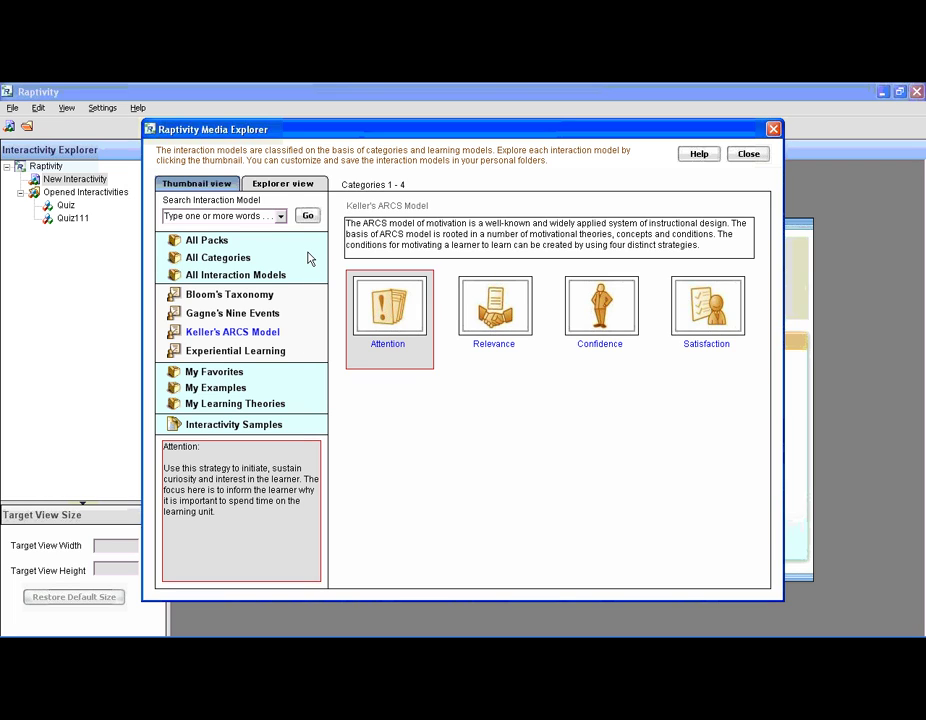
Insert the Adaptive Scenario with Picture model from the Simulations TurboPack's Guided Adaptive Scenarios, and finish its wizard with the default content
click(221, 244)
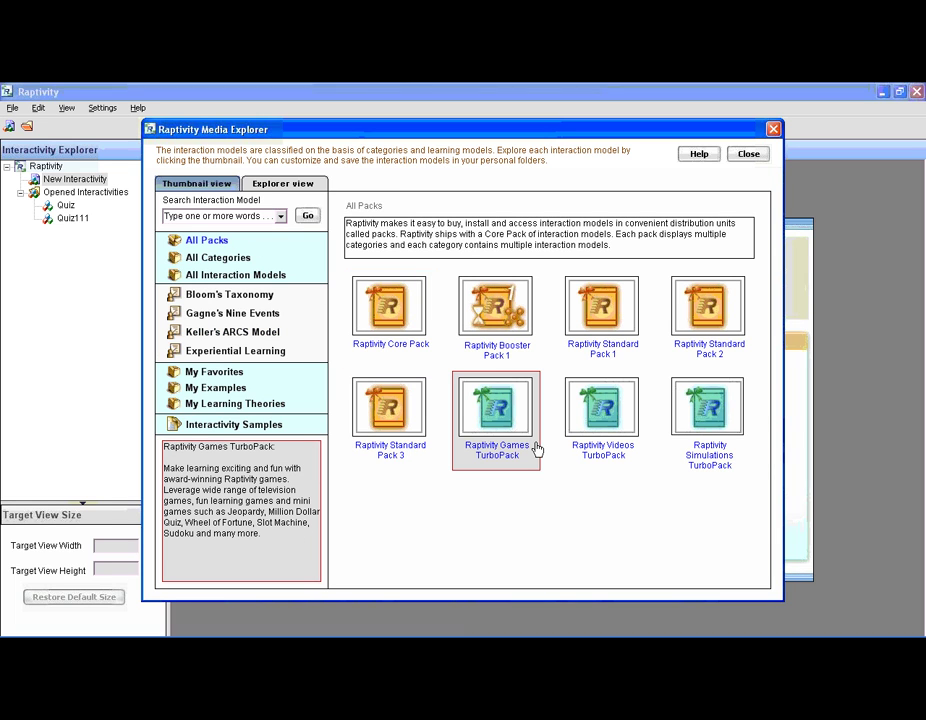
click(700, 463)
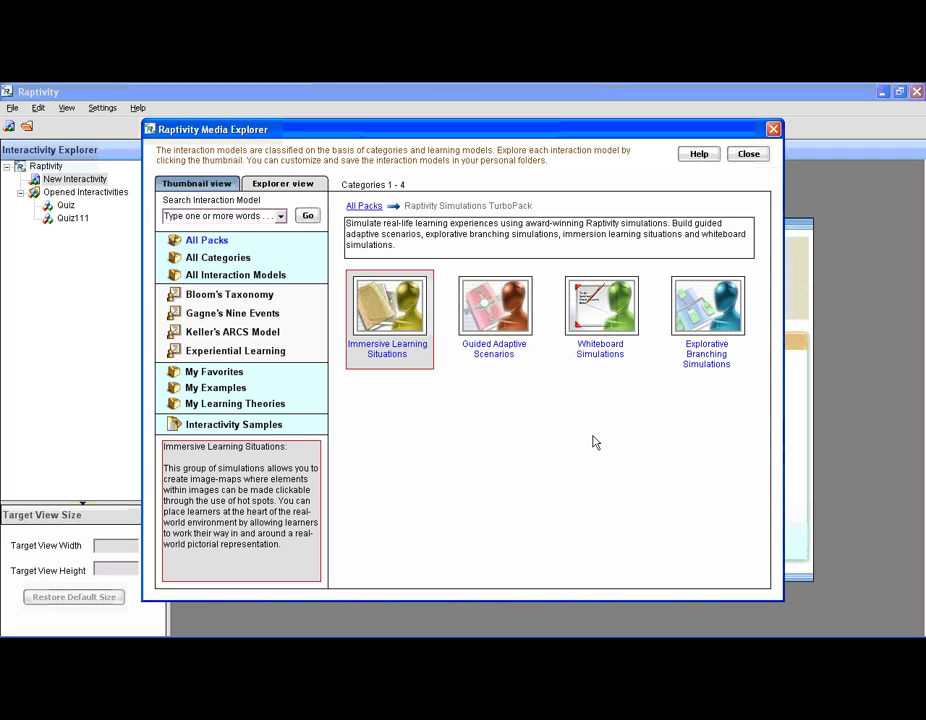
click(497, 356)
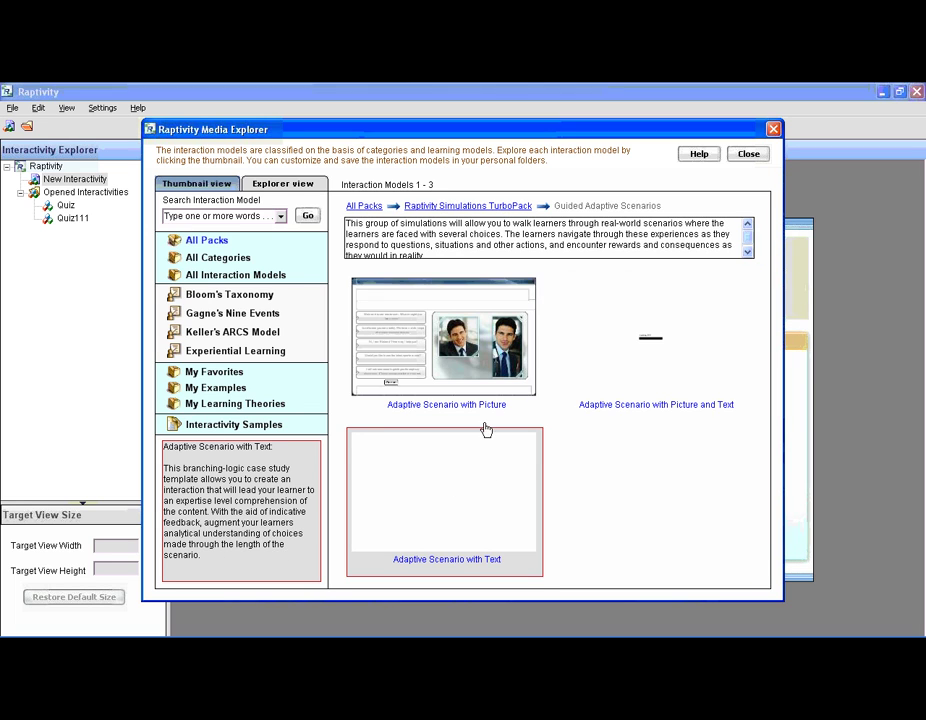
right_click(476, 360)
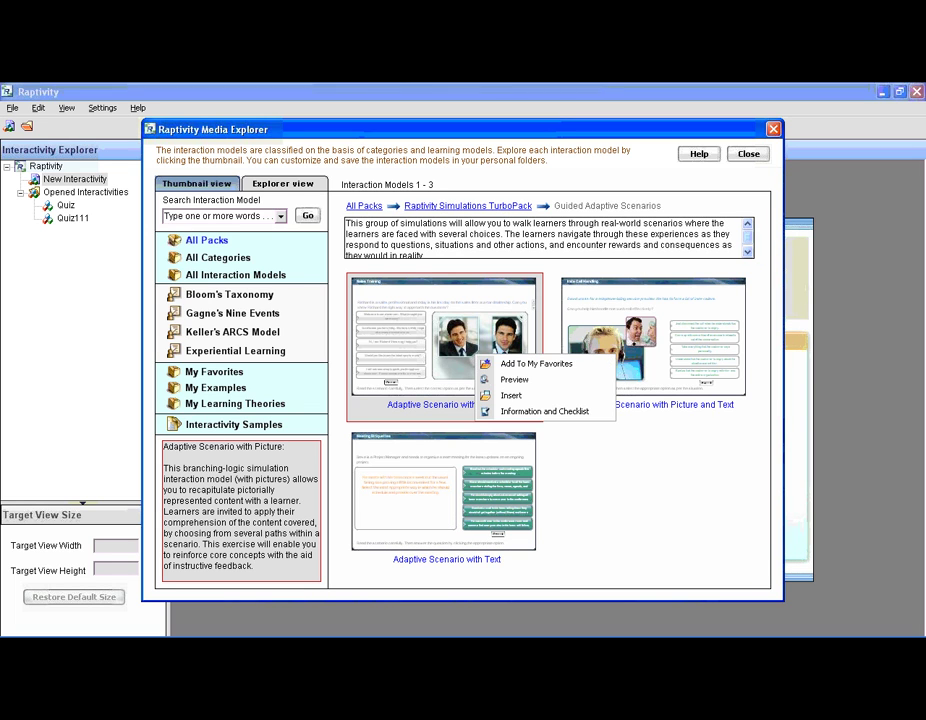
click(508, 396)
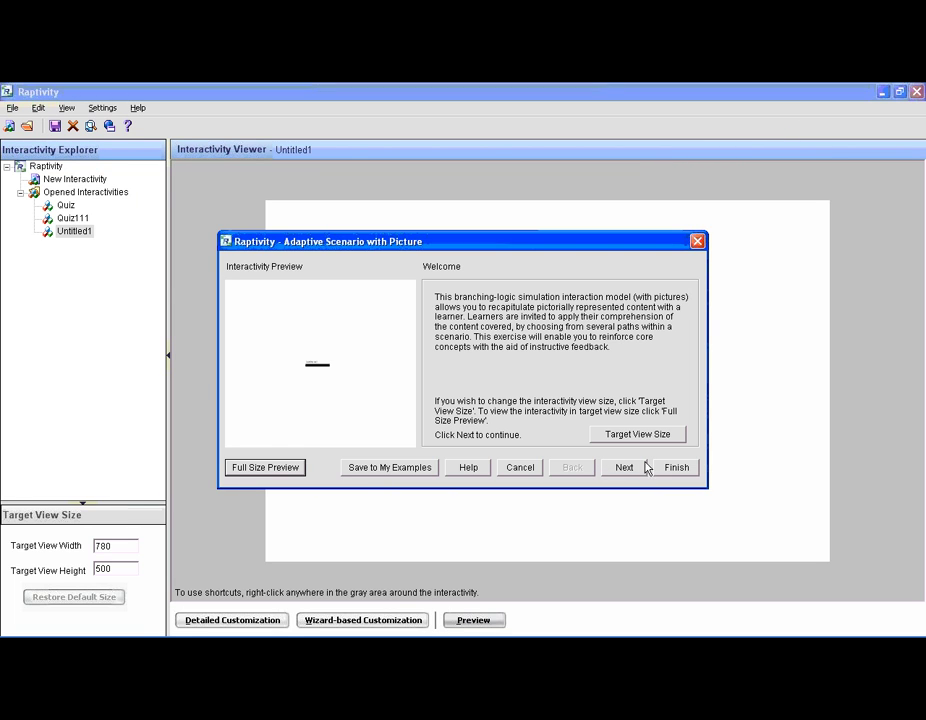
click(673, 467)
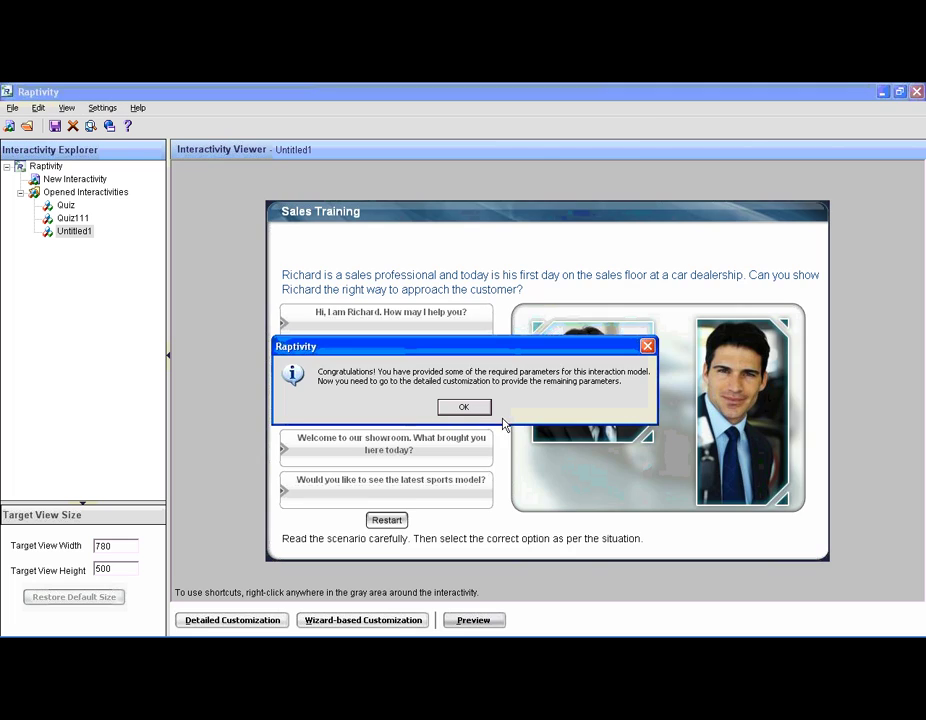
click(486, 407)
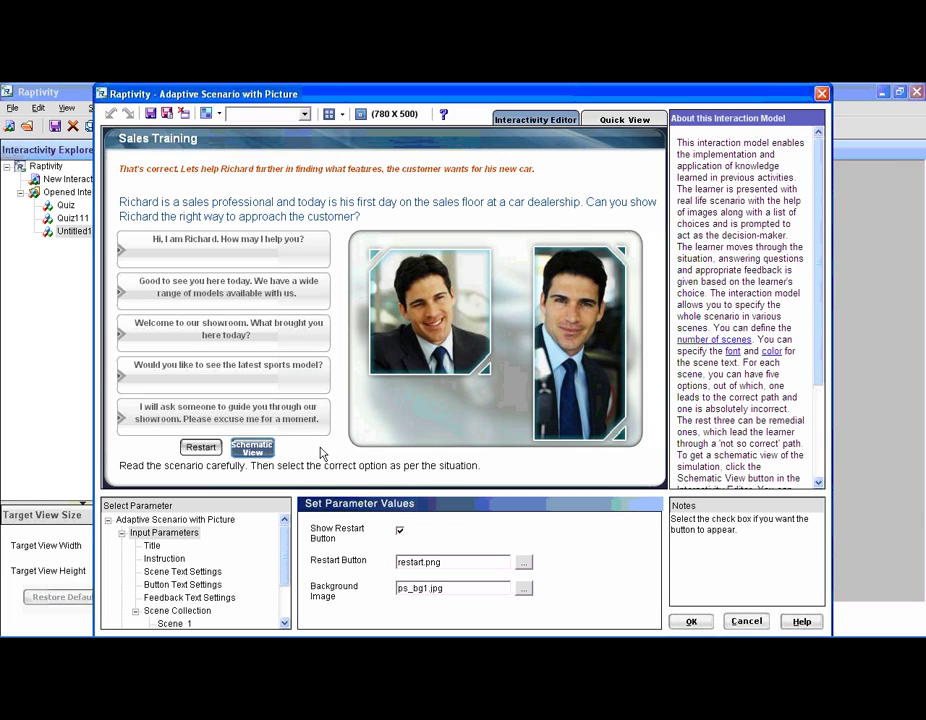
Examine the scenario's schematic view, the Remedial 1 texts of Scene 1 and the scene list, and close the editor without saving
click(252, 448)
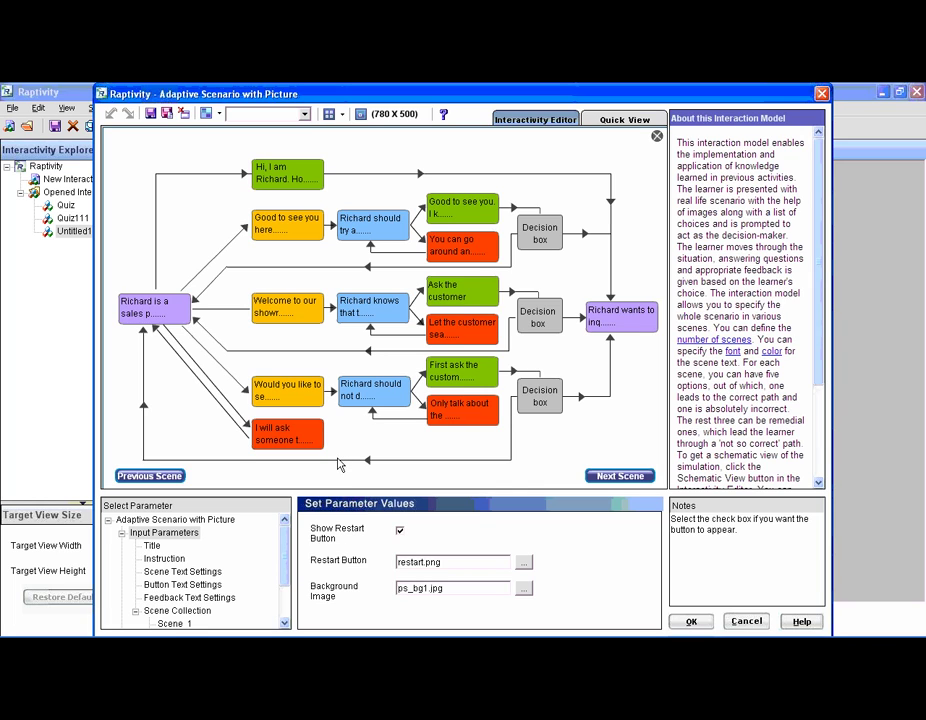
click(372, 231)
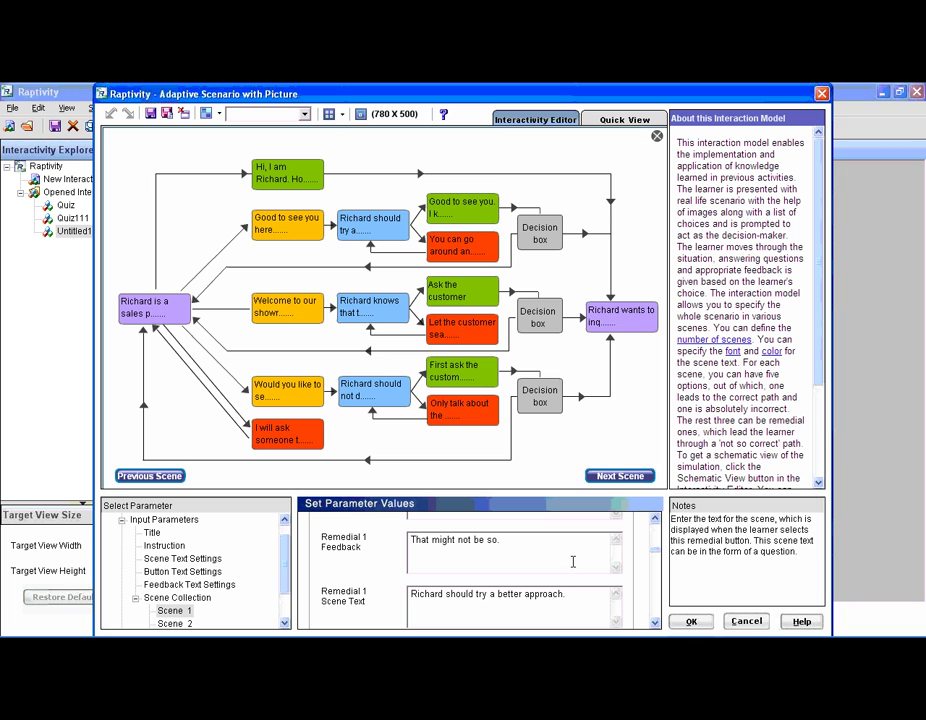
click(285, 623)
click(285, 623)
click(285, 623)
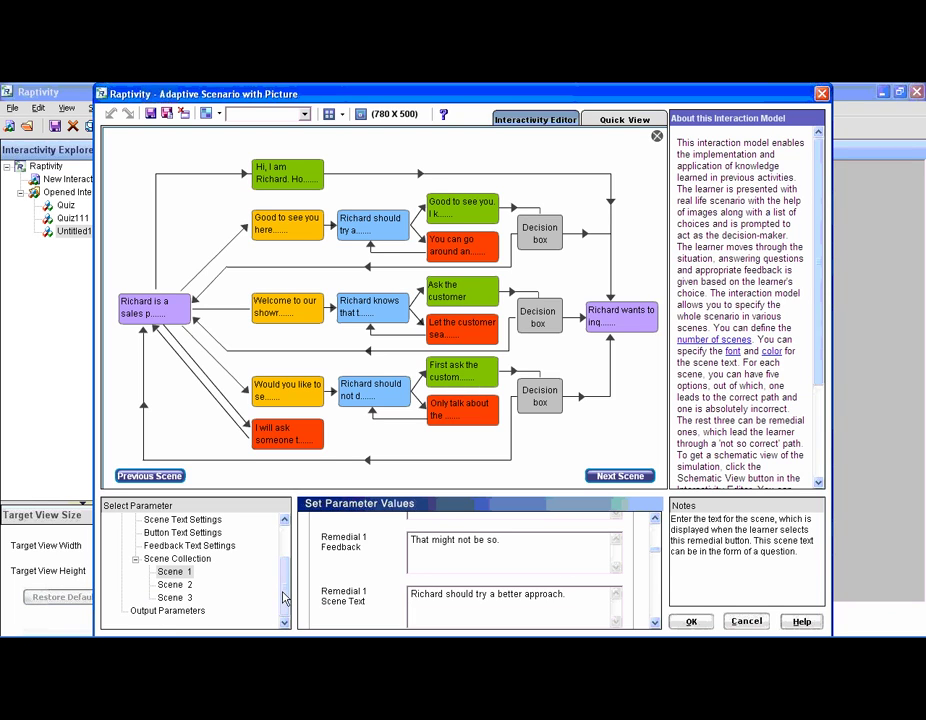
click(285, 542)
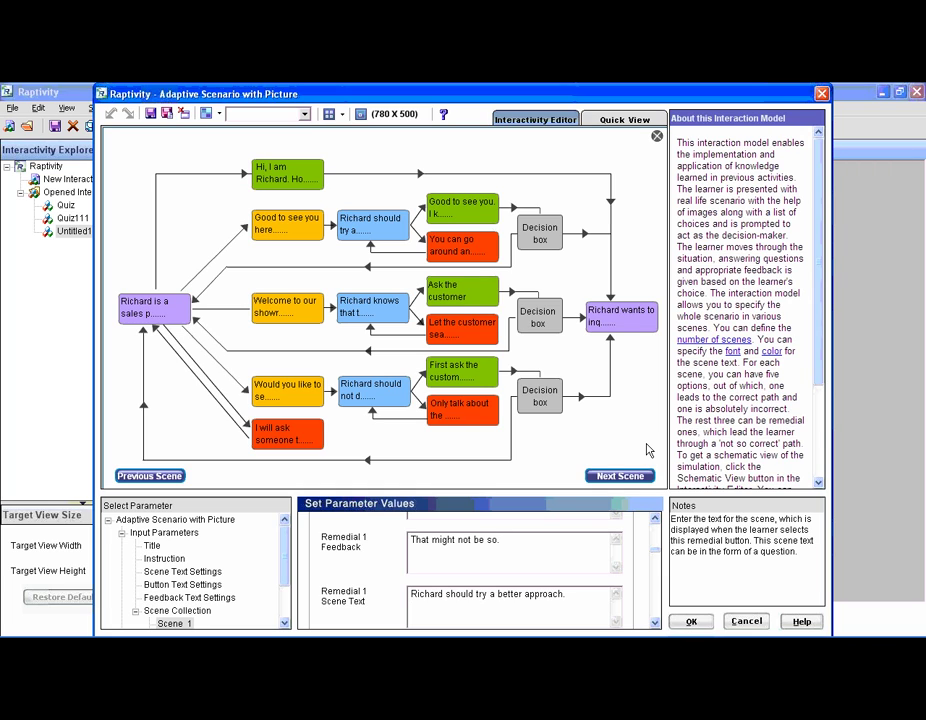
click(821, 94)
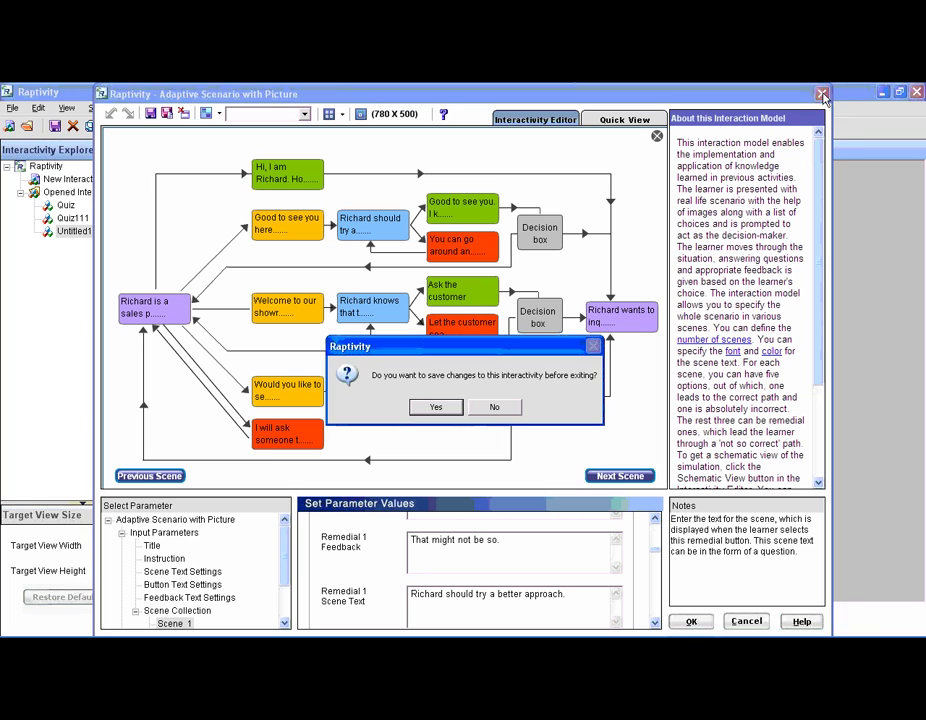
click(499, 409)
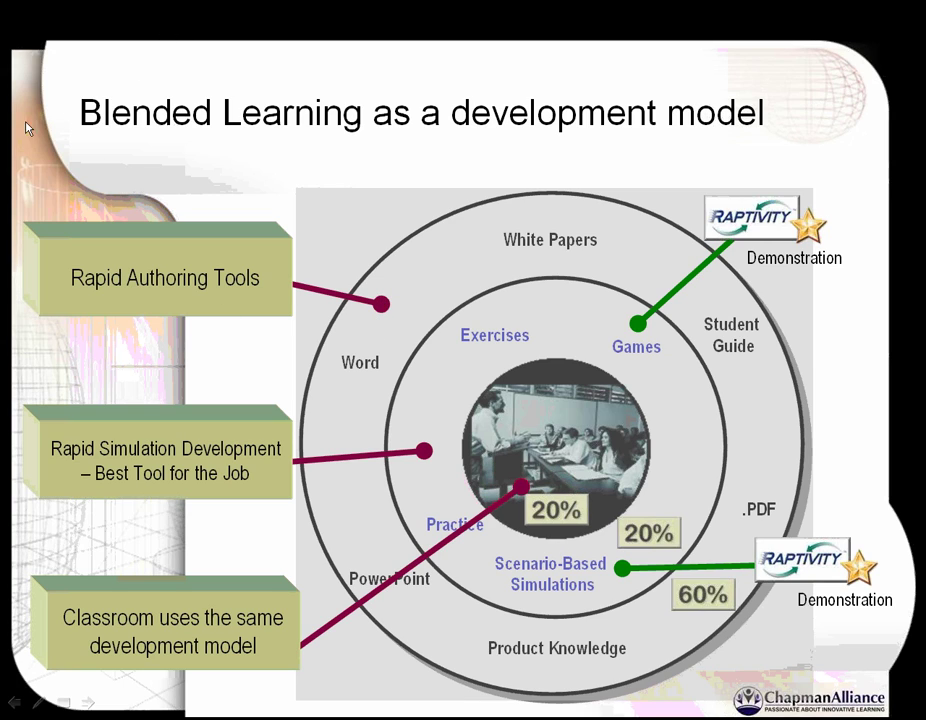
key(ctrl+i)
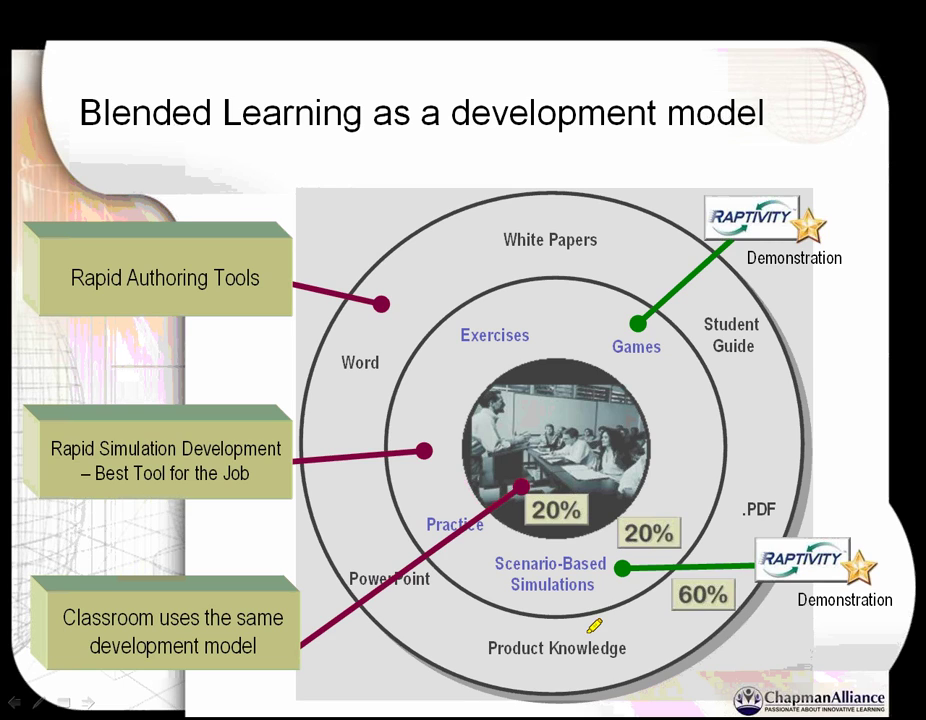
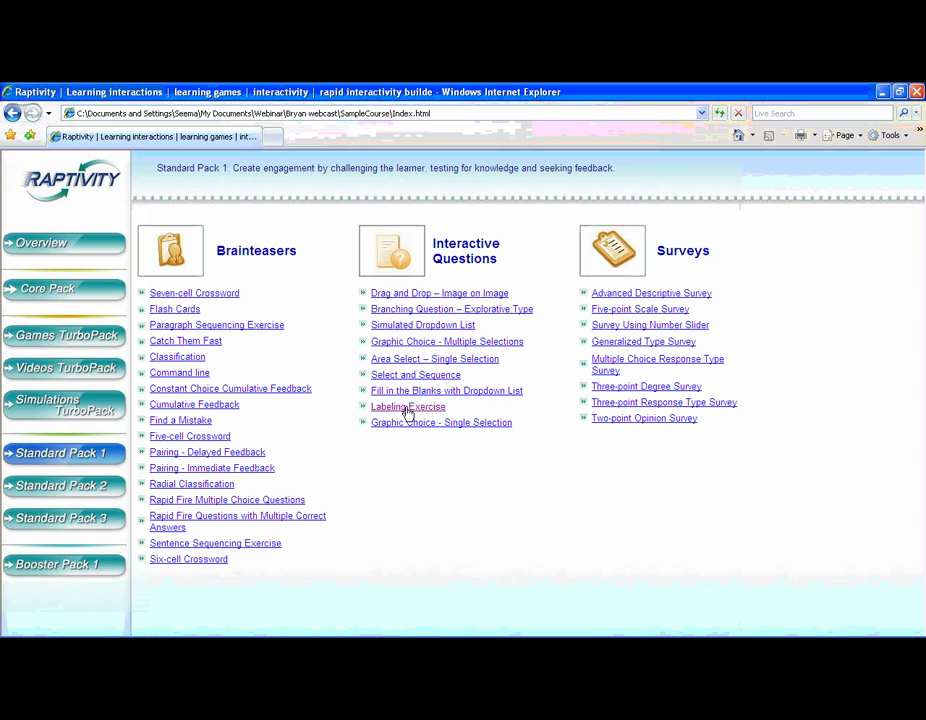
In the open Labeling Exercise window, label the microscope's eyepiece Stage, platform Eye Piece, knob Fine Focus Knob, and the two lower parts Aperture Stop and Condenser
mouse_move(340, 634)
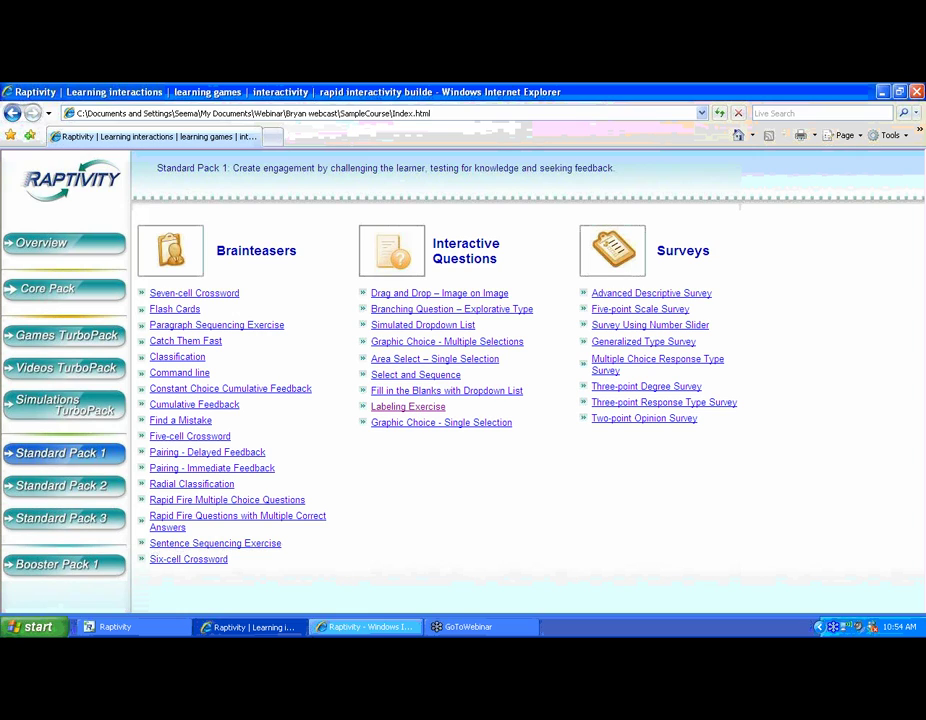
click(370, 627)
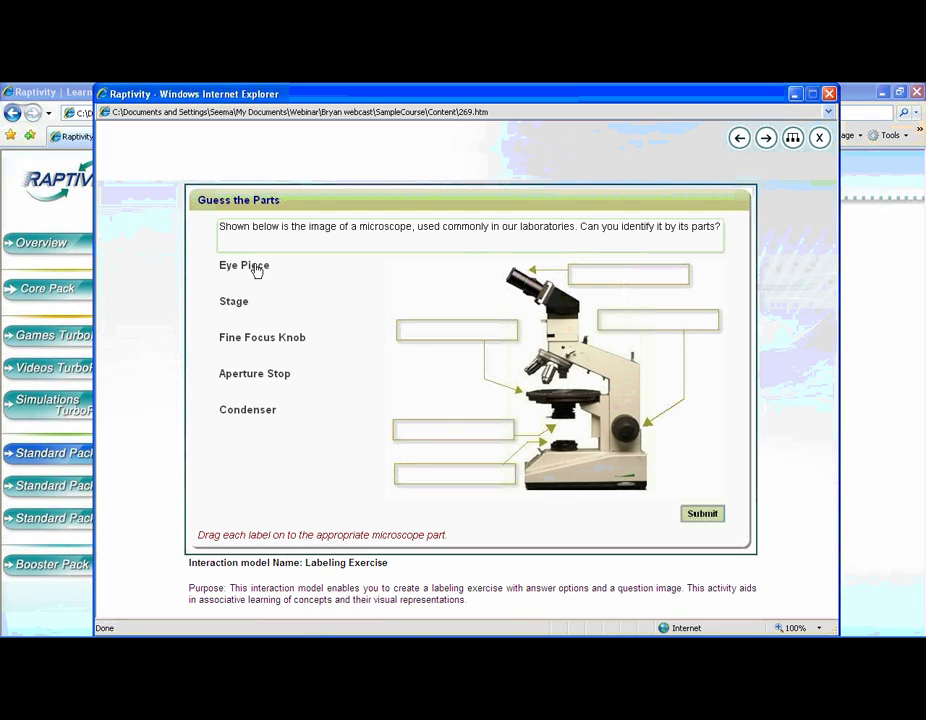
drag(267, 269, 453, 331)
drag(232, 302, 590, 276)
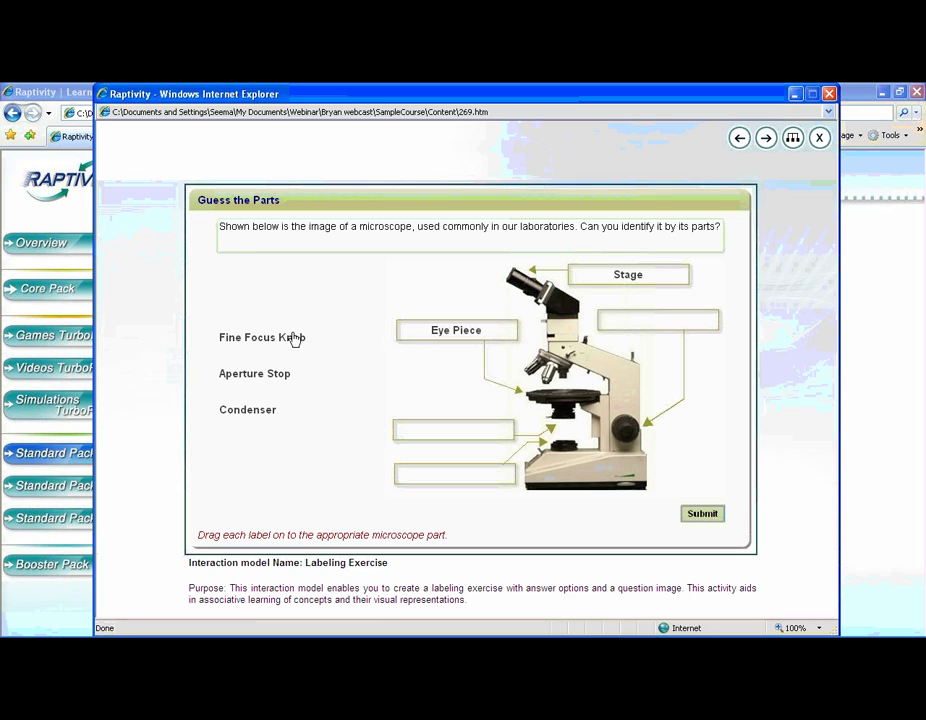
drag(294, 340, 684, 321)
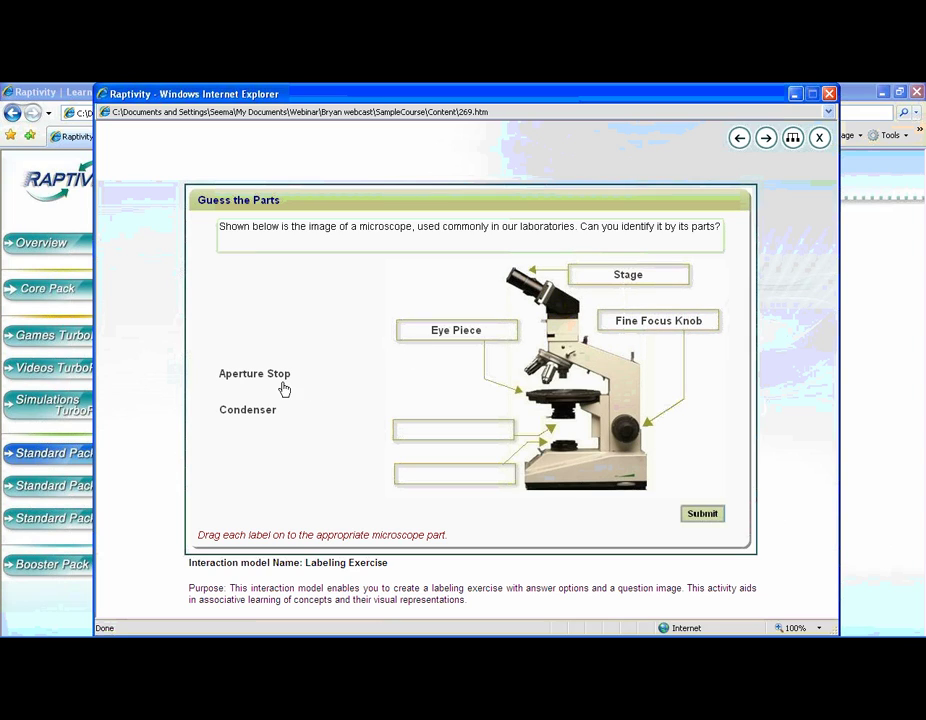
drag(284, 389, 480, 432)
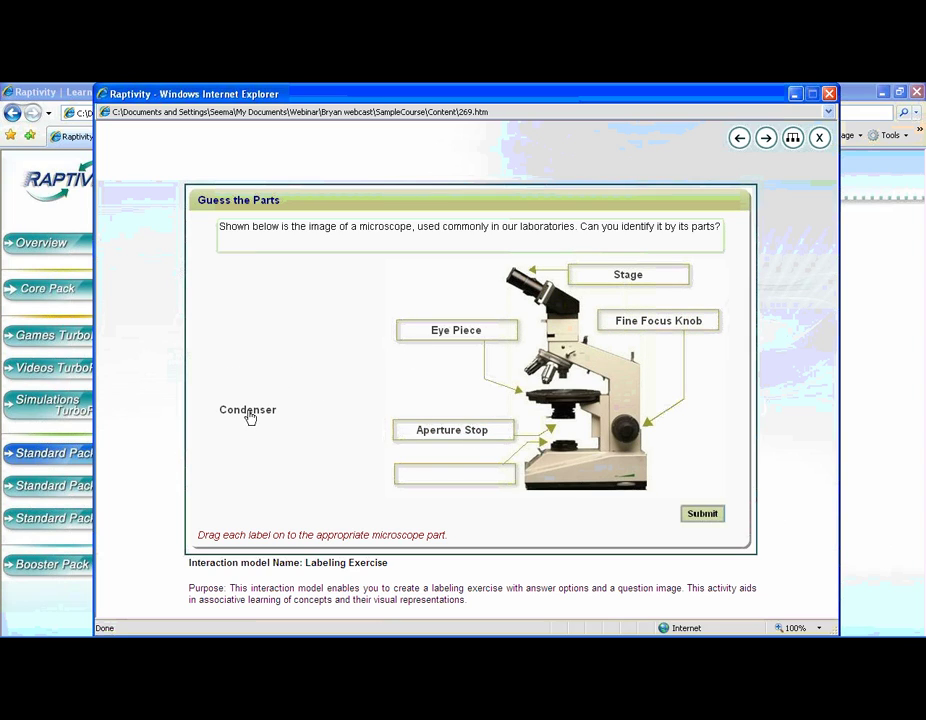
drag(250, 418, 467, 475)
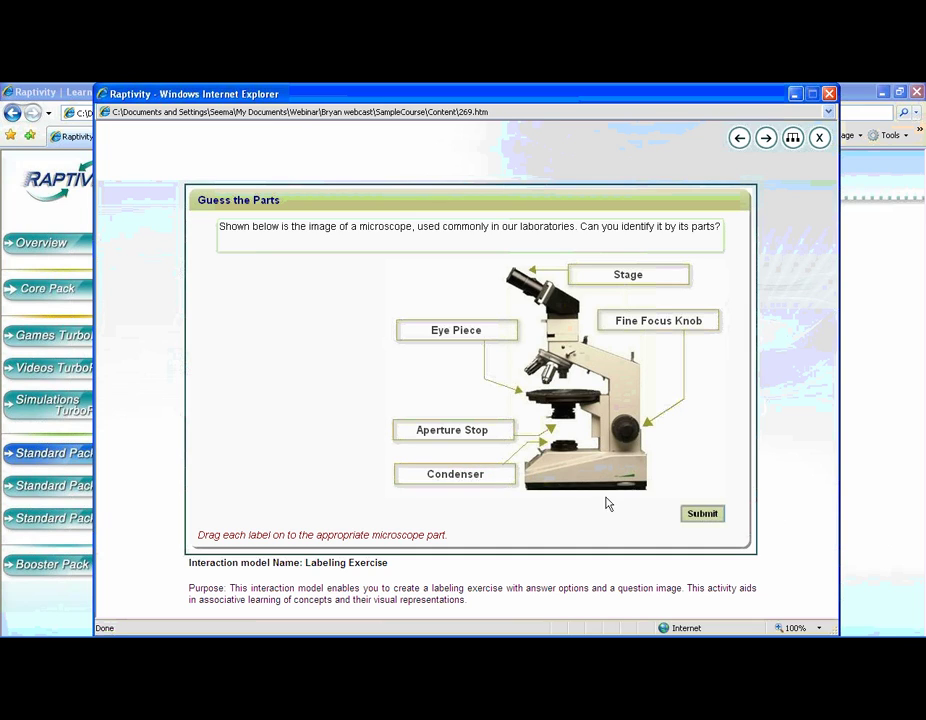
Submit the microscope labels, dismiss the feedback, and compare the submitted answer with the correct answer
click(697, 517)
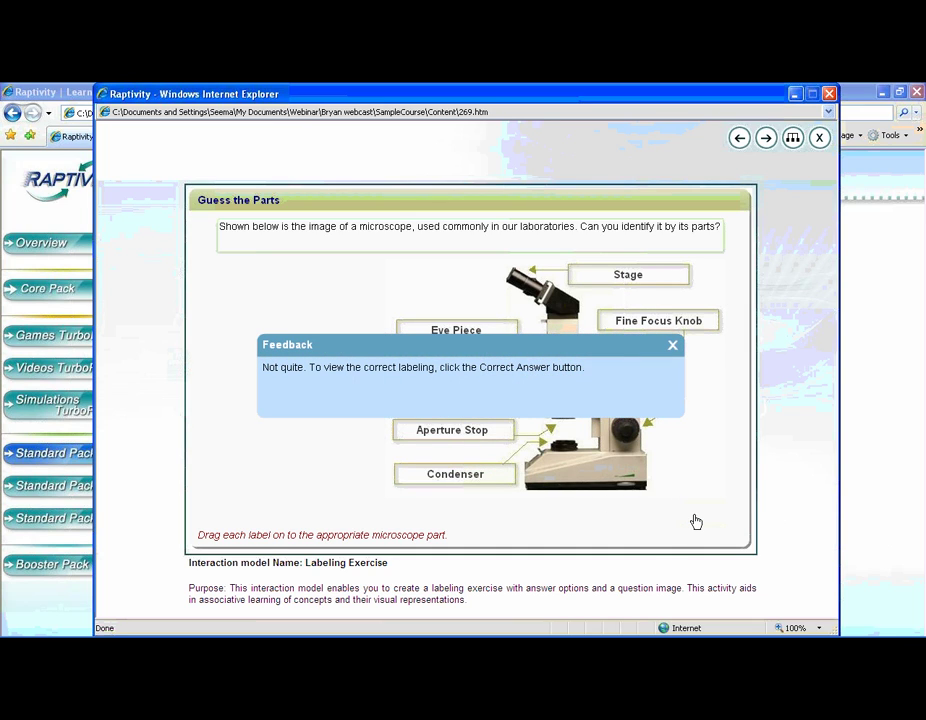
click(672, 346)
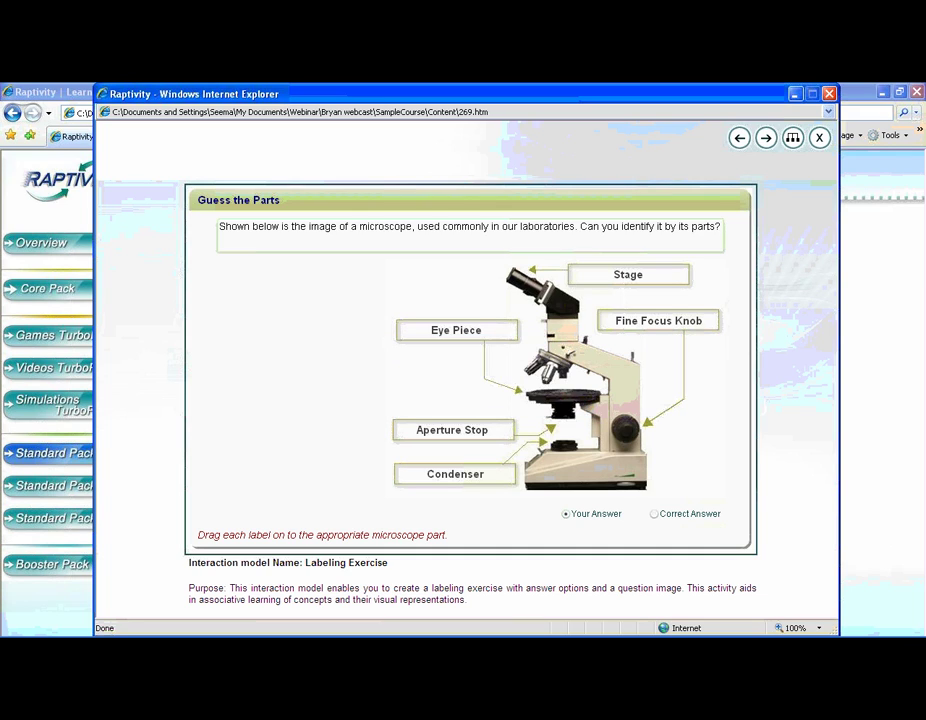
click(656, 515)
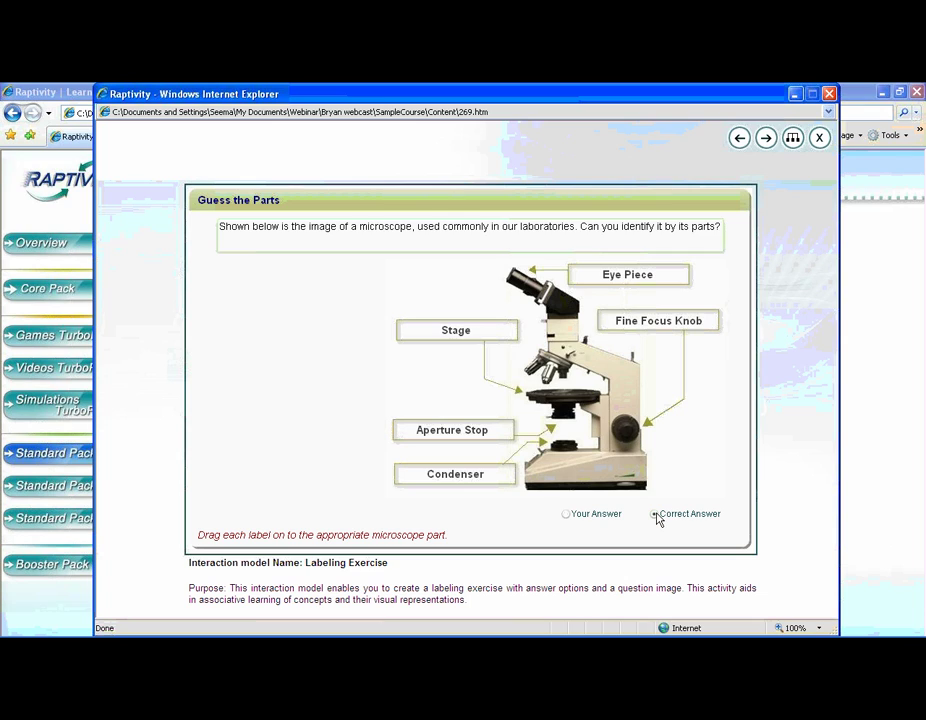
click(566, 516)
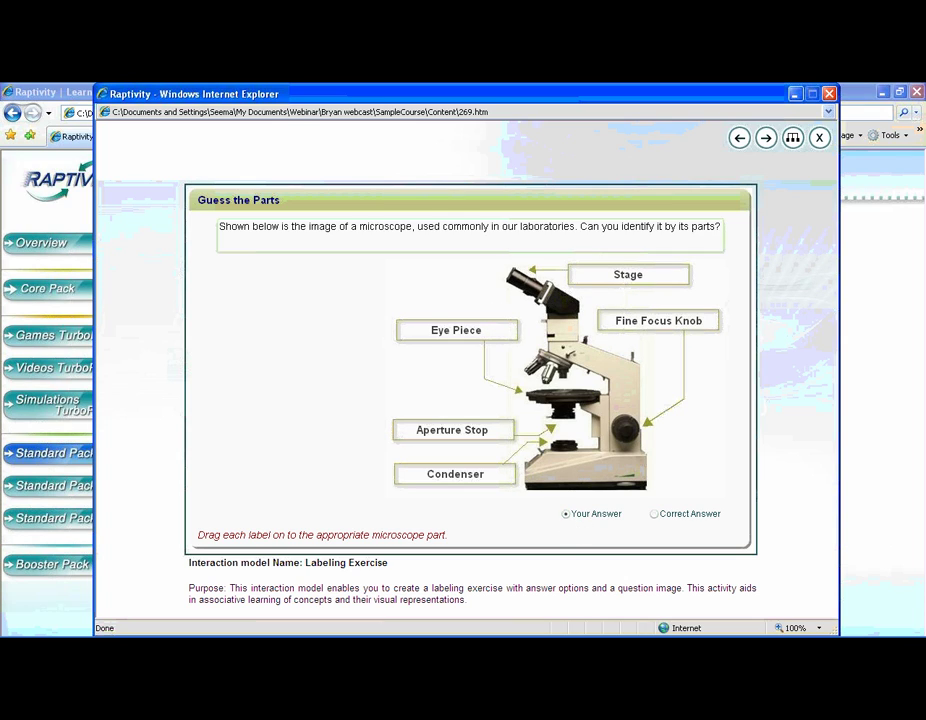
click(655, 515)
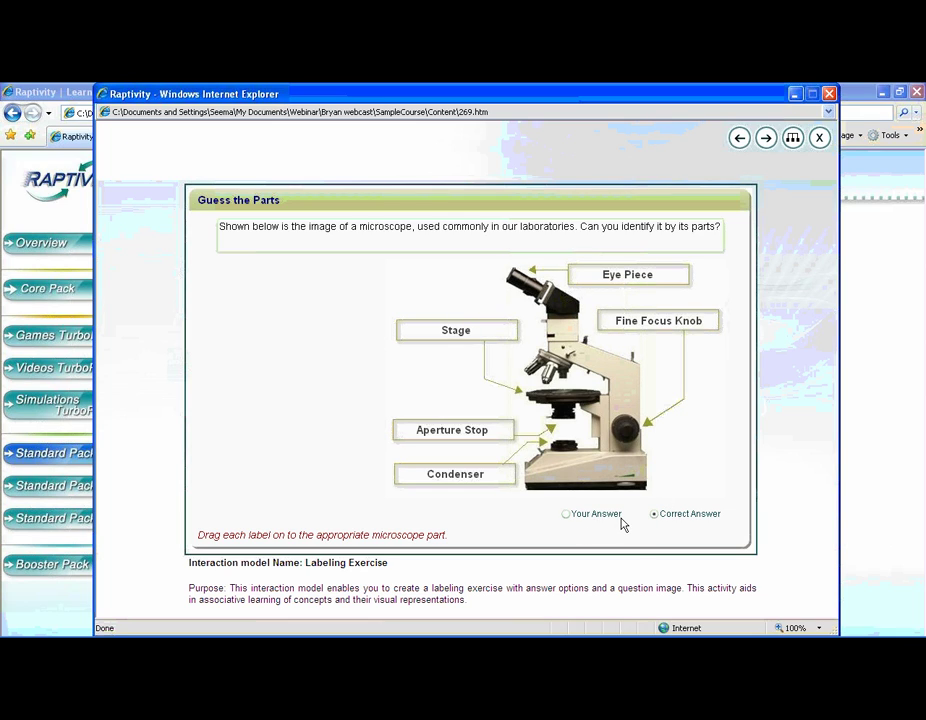
Switch to Raptivity and start a new interactivity, discarding the unsaved Untitled1 interactivity
mouse_move(425, 632)
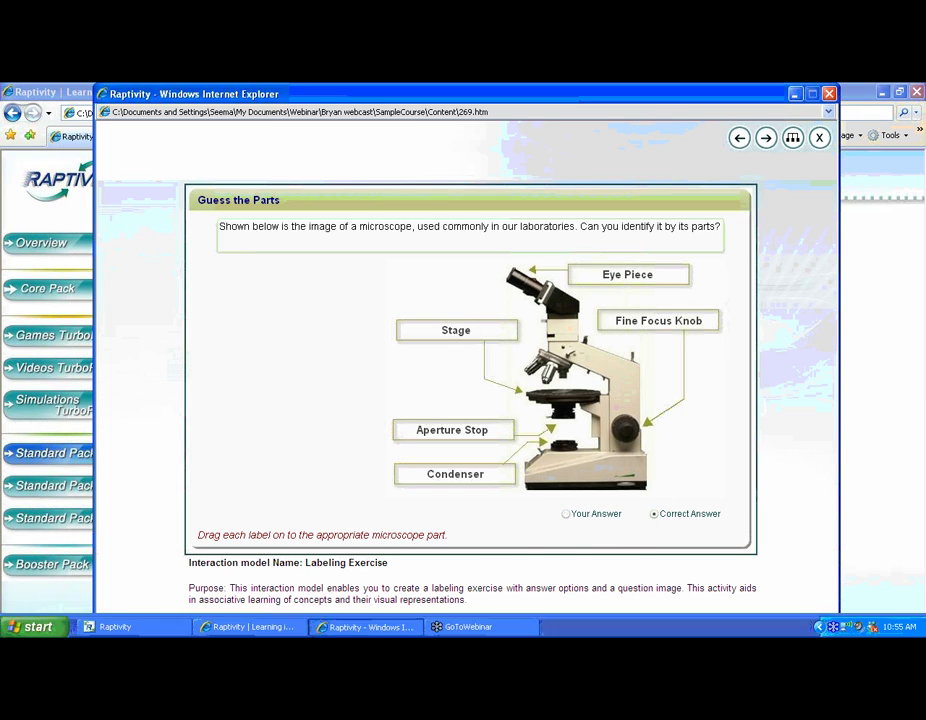
click(188, 628)
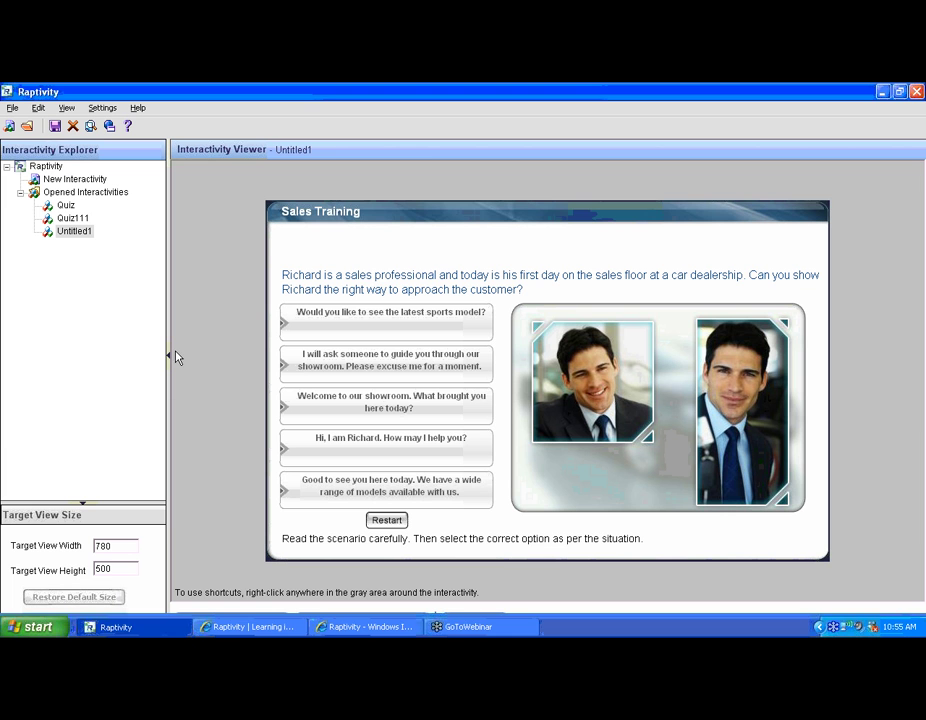
double_click(75, 178)
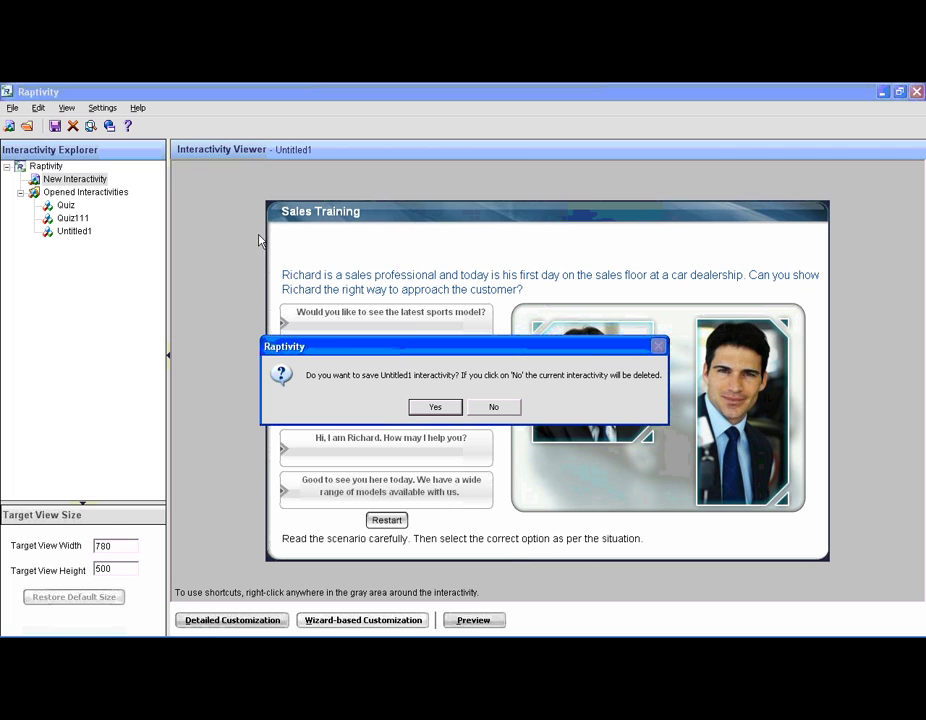
click(492, 406)
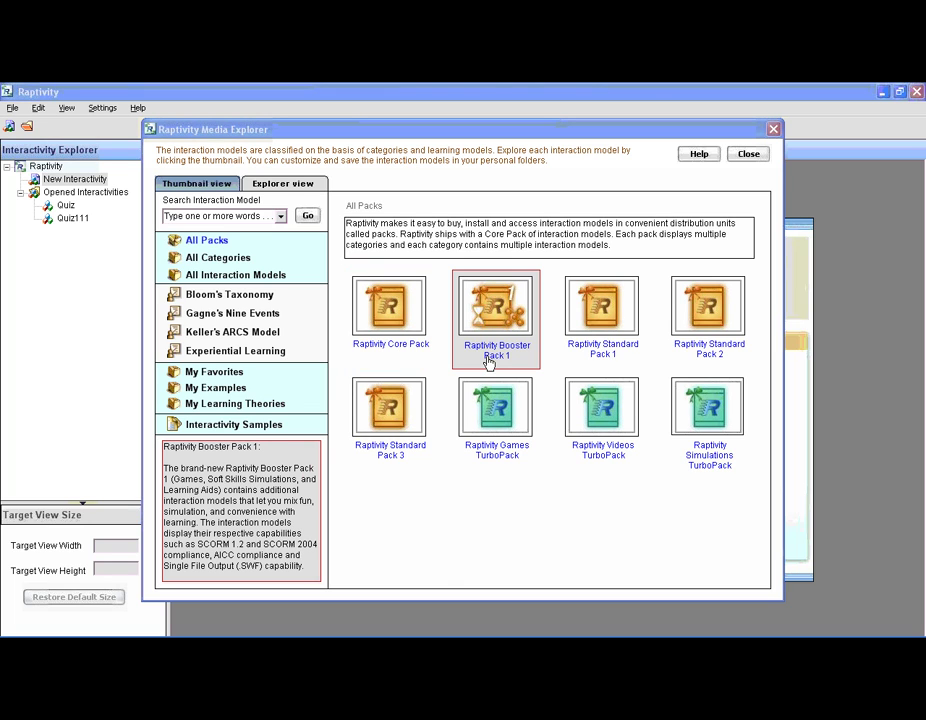
Insert the Labeling Exercise model from Raptivity Standard Pack 1's Interactive Questions, and finish its wizard with the default content to reach detailed customization
click(609, 360)
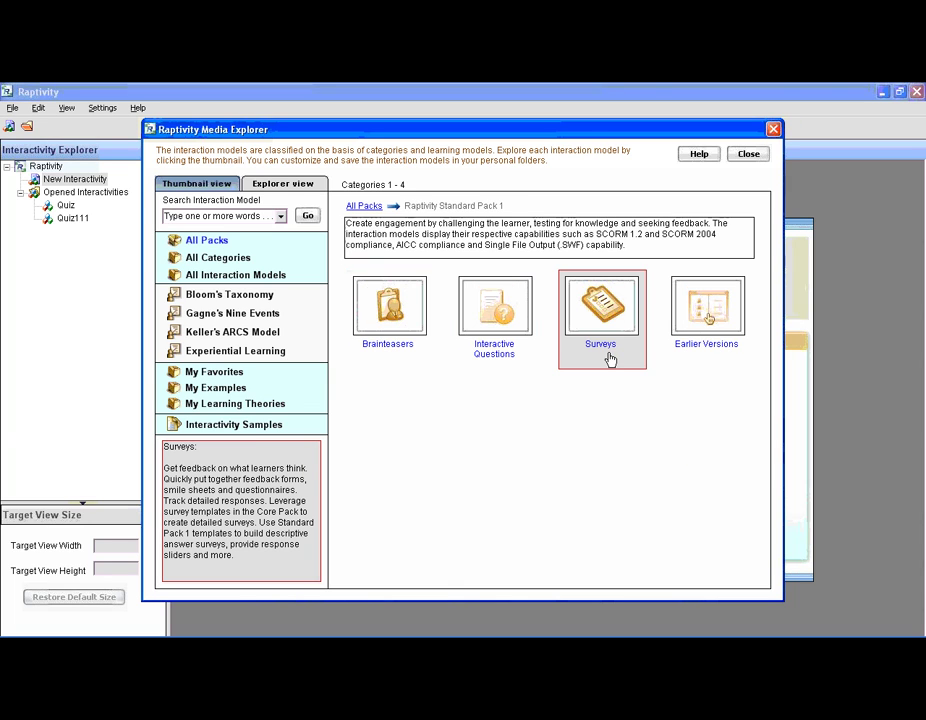
click(499, 349)
double_click(499, 350)
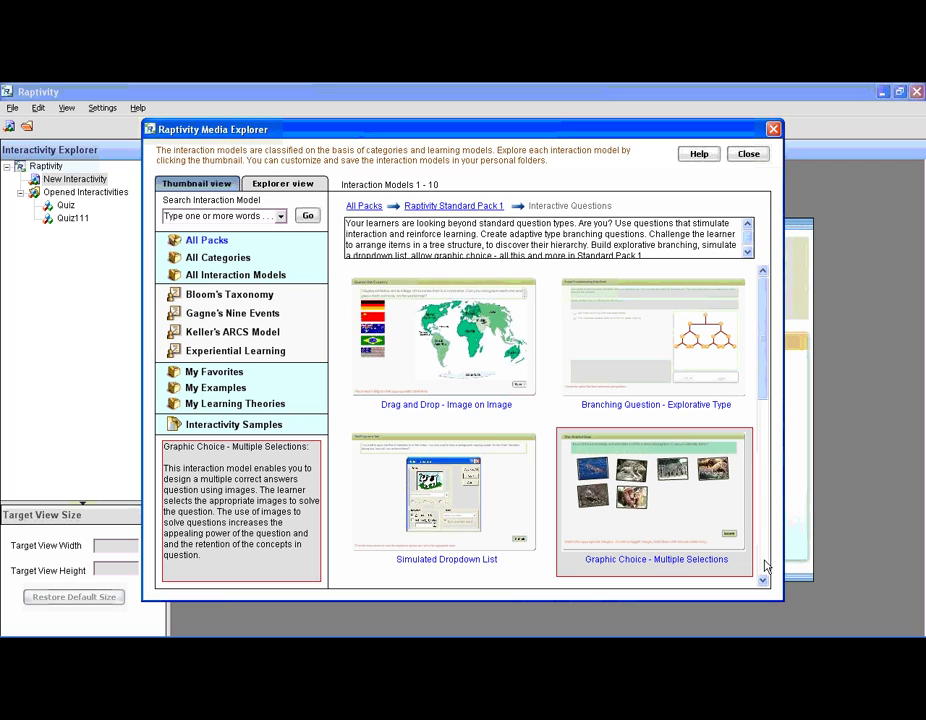
scroll(765, 563, down, 5)
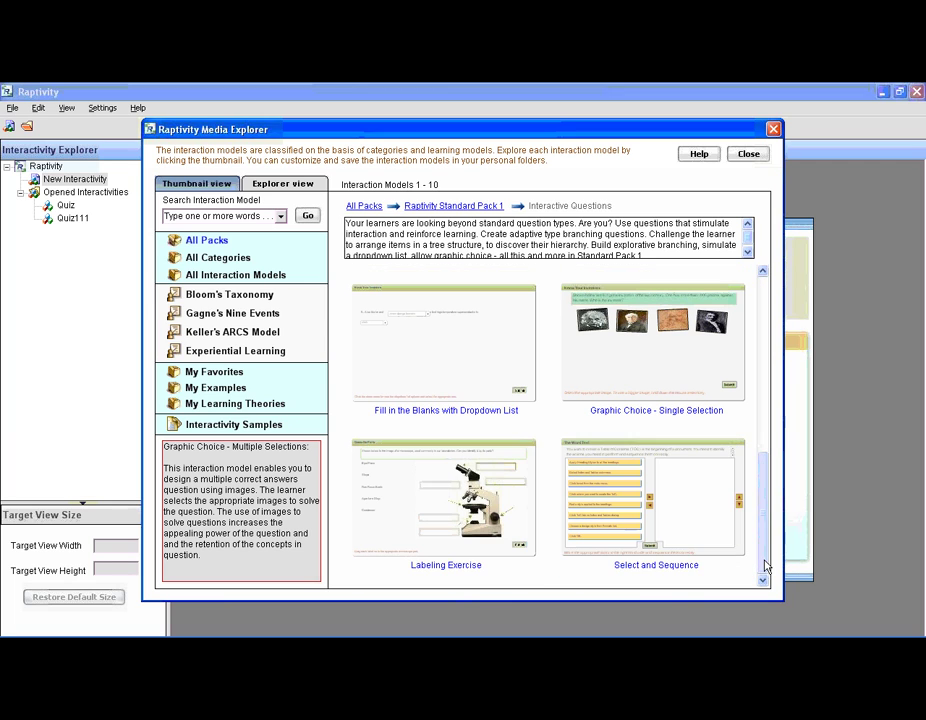
right_click(453, 525)
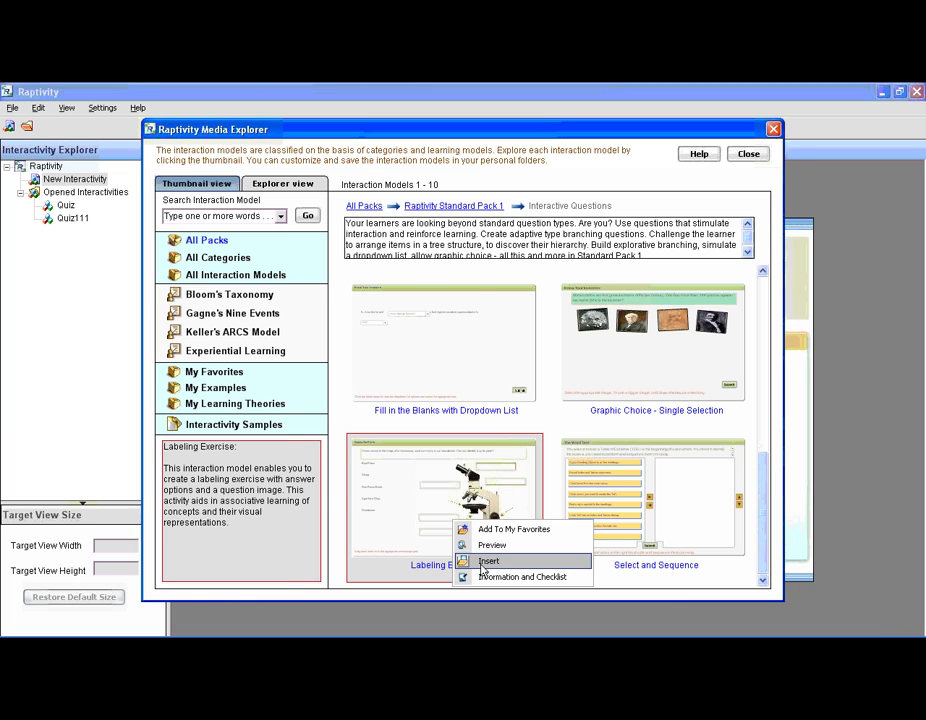
click(485, 562)
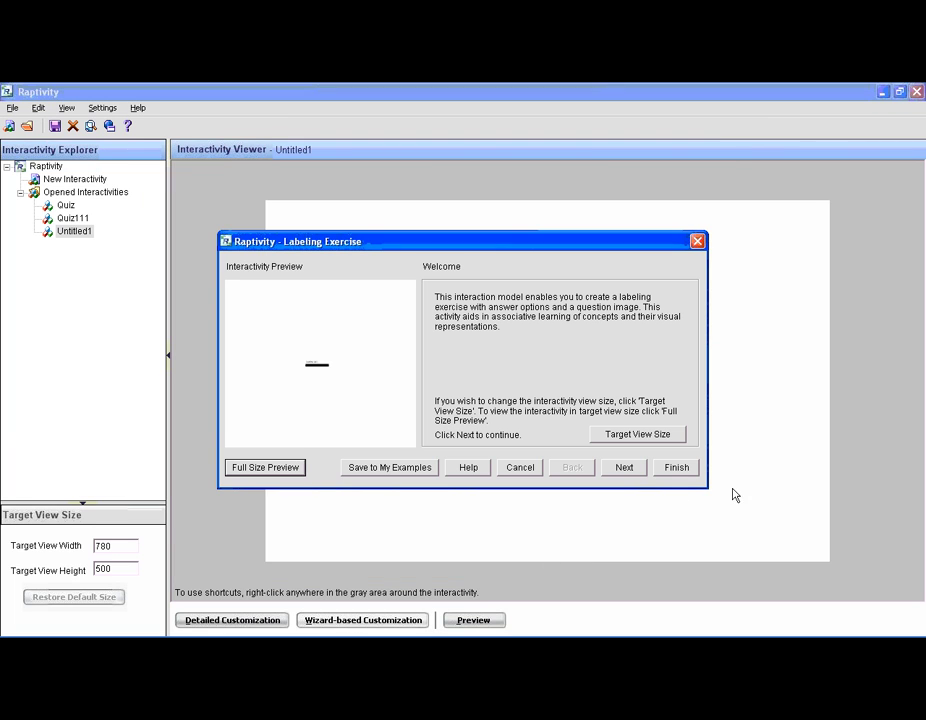
click(677, 468)
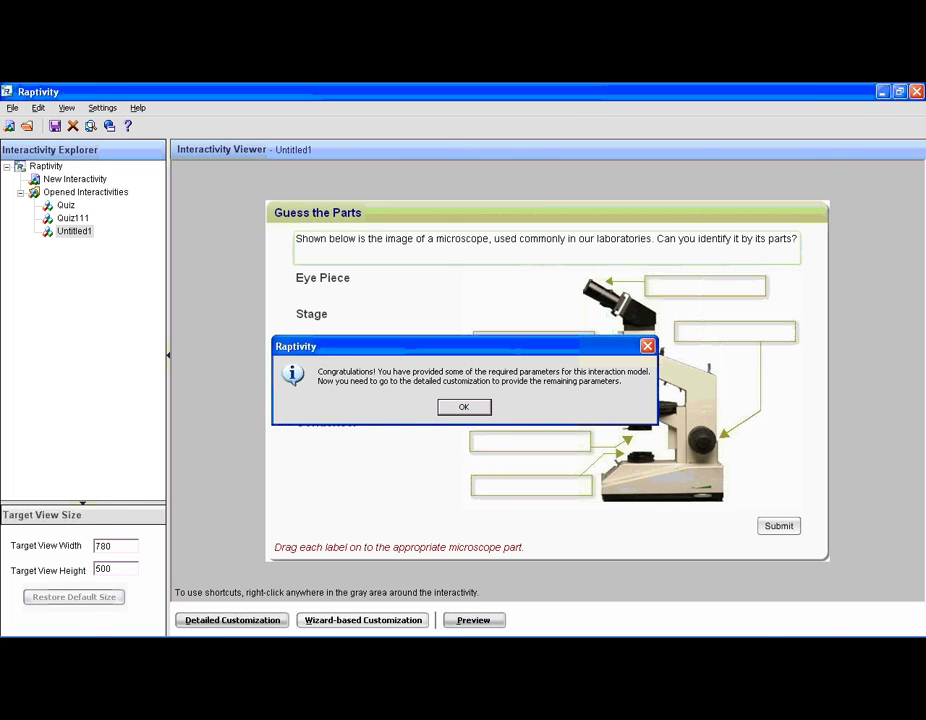
click(465, 408)
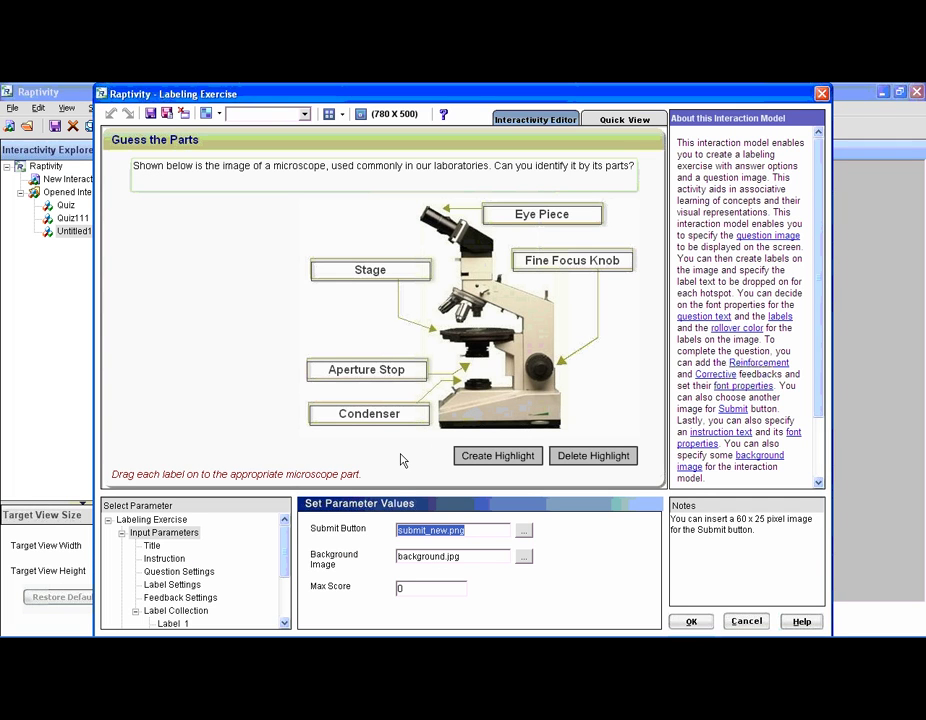
Create a new highlight on the microscope image, set its Label 6 text to Lens, and place it beside the eyepiece
click(496, 459)
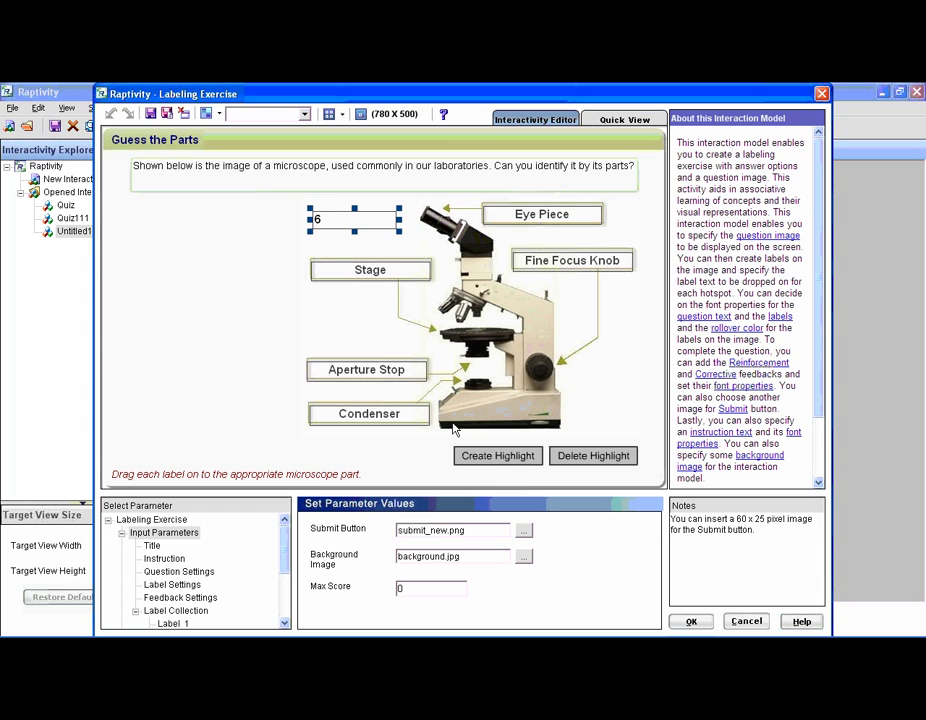
click(285, 623)
click(285, 623)
click(285, 623)
click(285, 623)
click(285, 623)
click(285, 623)
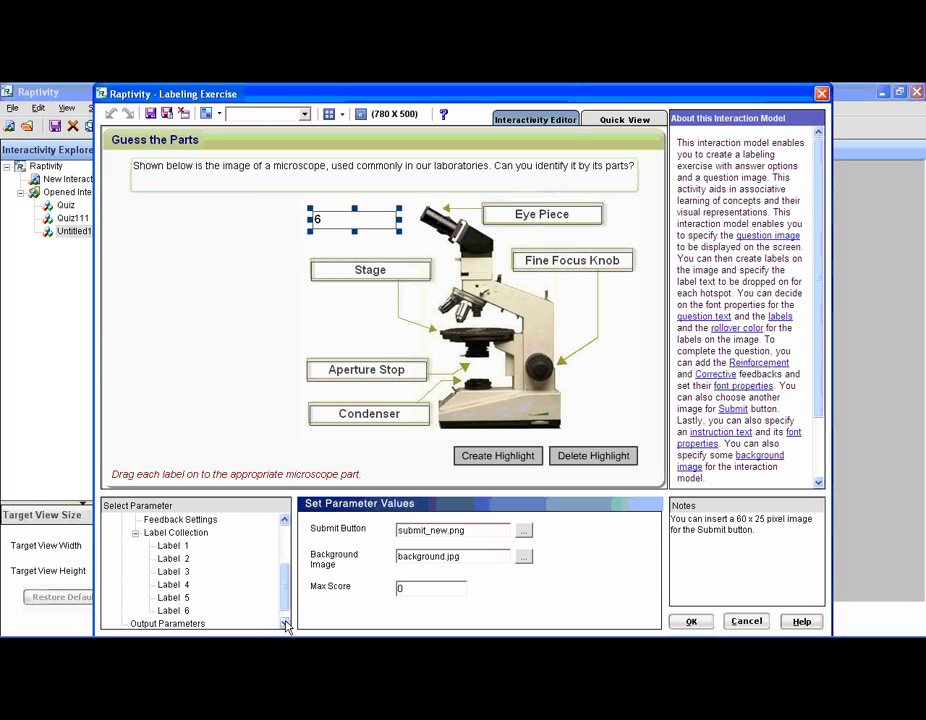
click(174, 610)
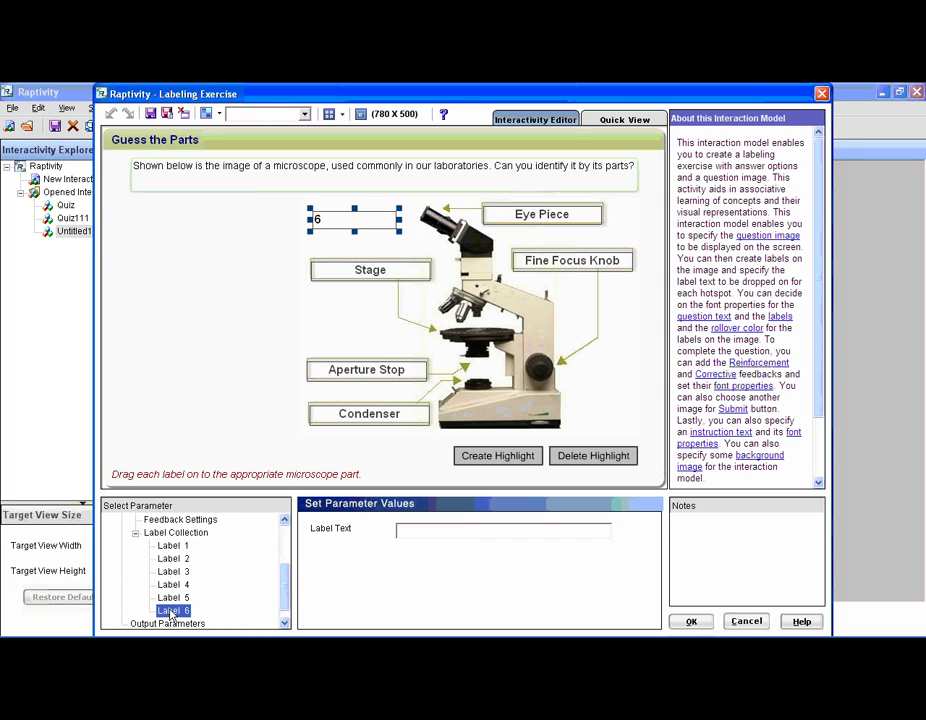
click(416, 532)
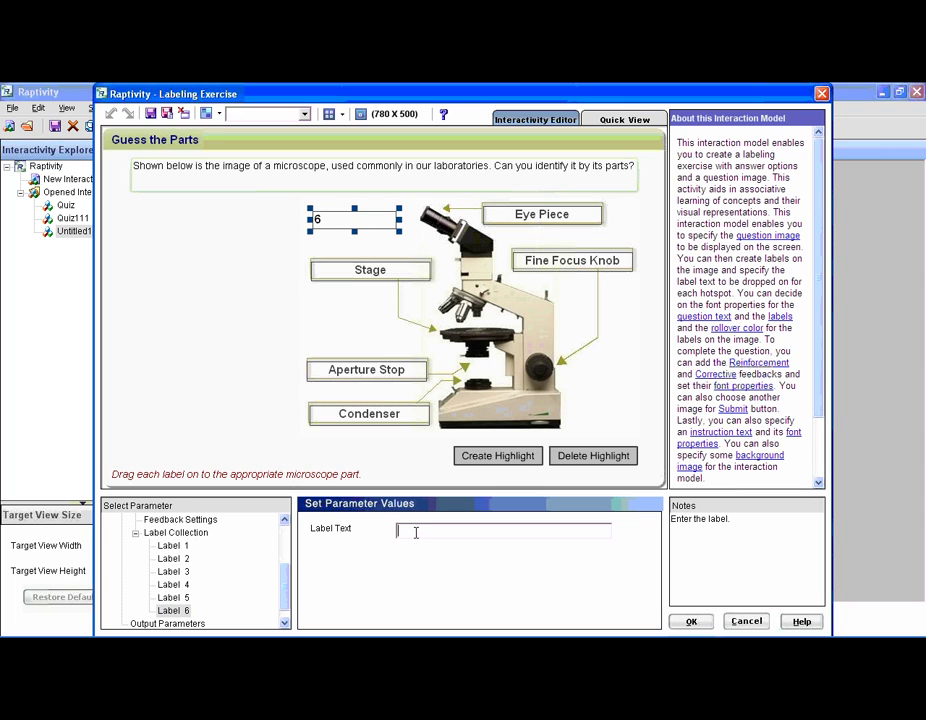
text(Lens)
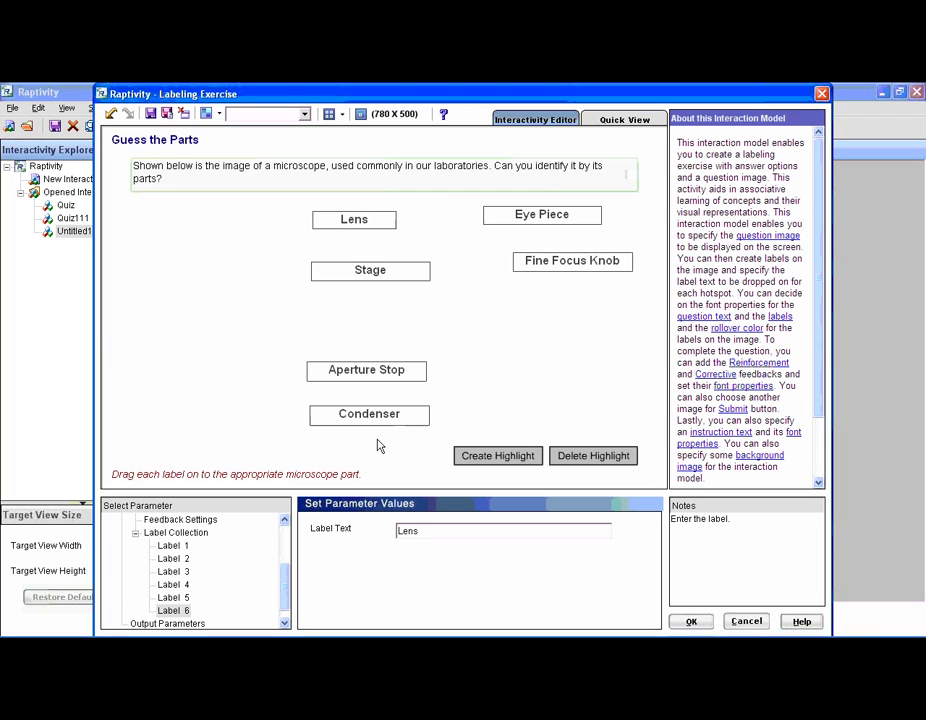
drag(370, 227, 383, 218)
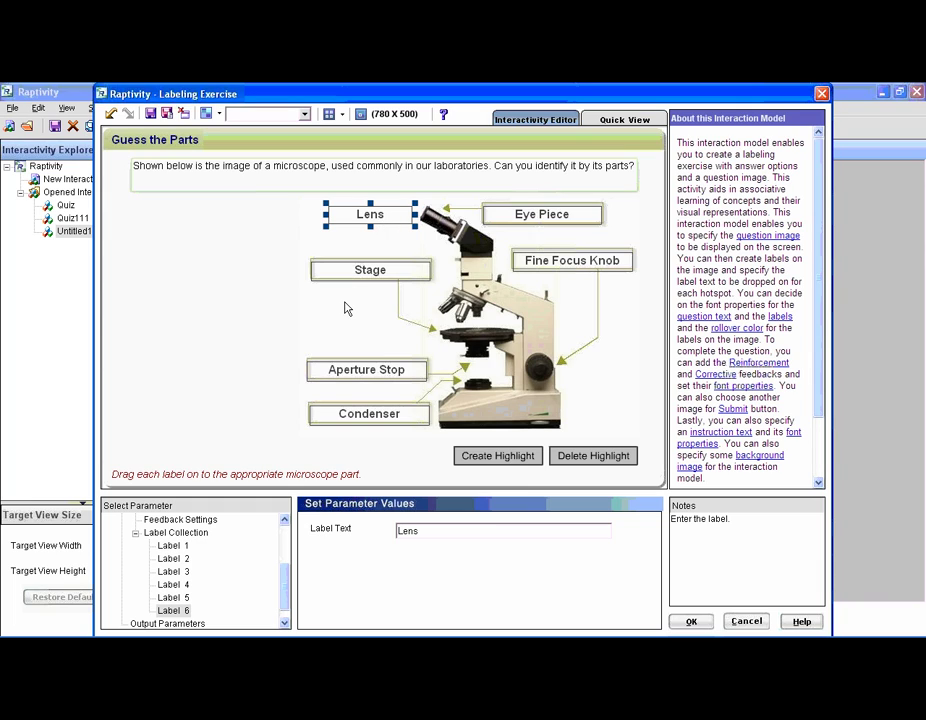
In Quick View, place the Eye Piece label on the knob's box, Stage on the platform's box, and Lens on the new highlight
click(632, 122)
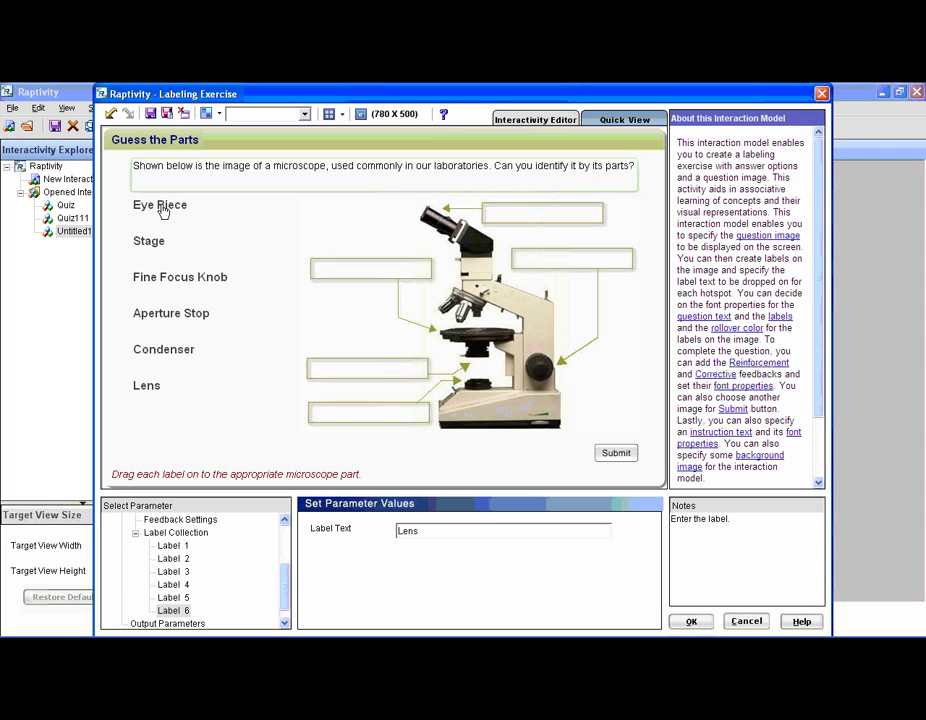
drag(161, 208, 551, 262)
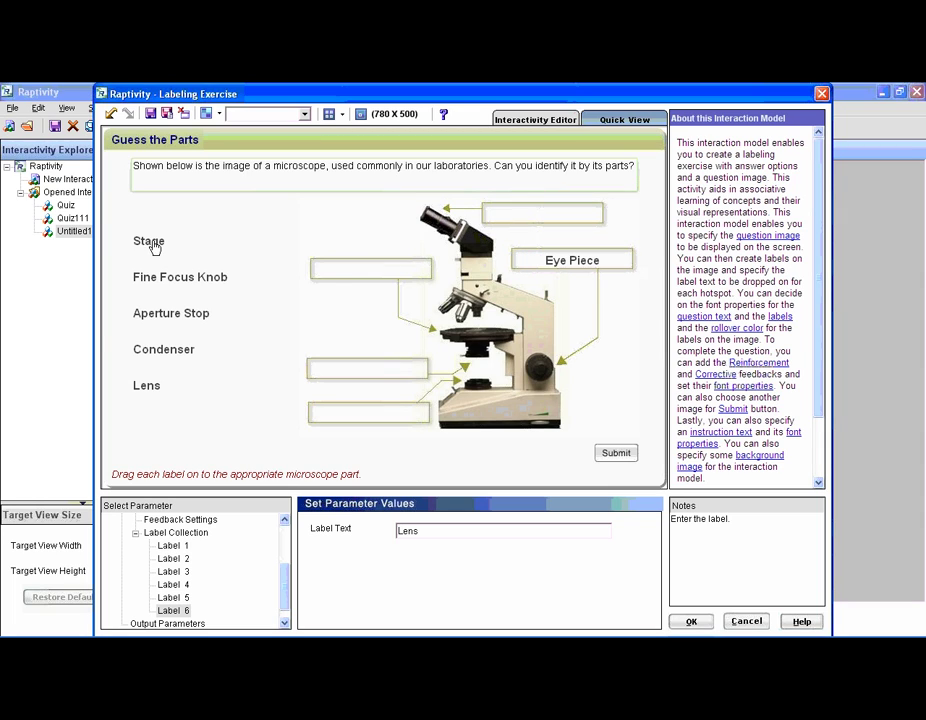
drag(180, 243, 365, 276)
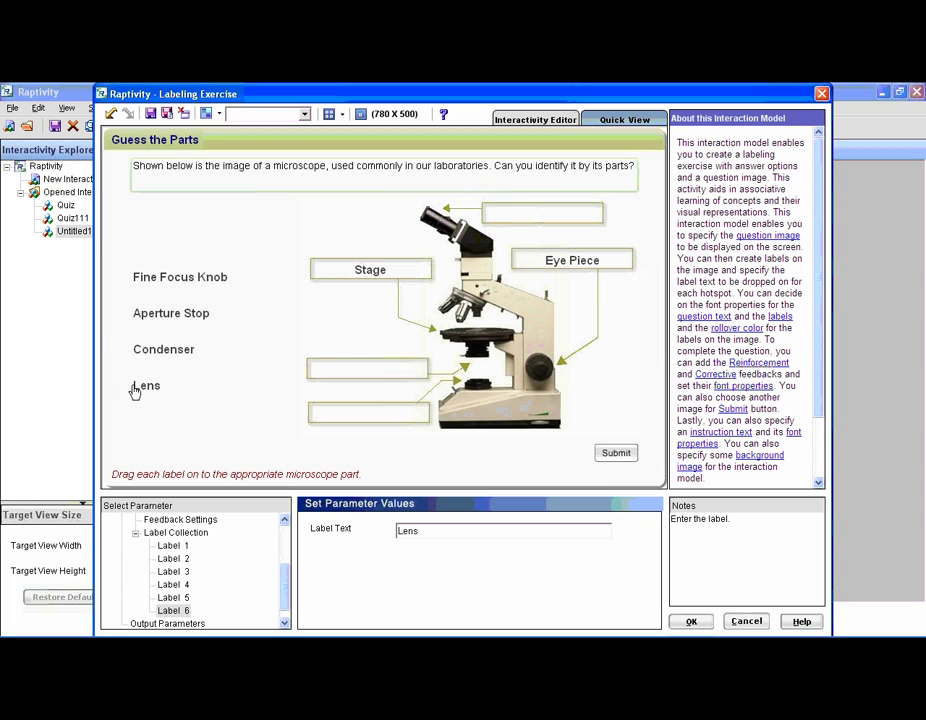
drag(140, 386, 376, 222)
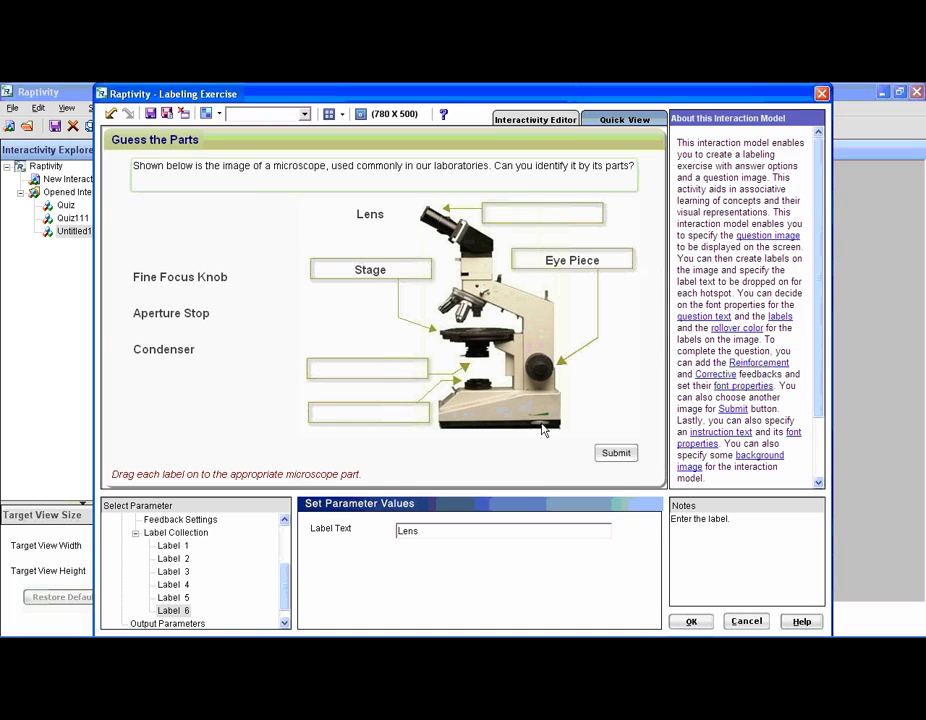
Submit the trial labeling, dismiss the feedback, and display the correct answer
click(616, 454)
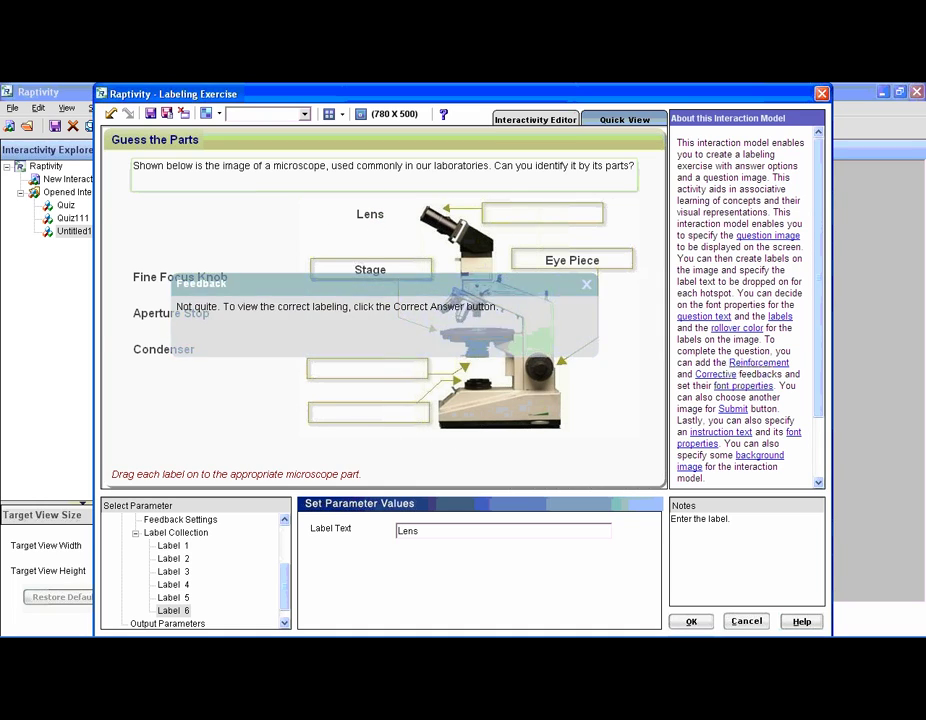
click(587, 286)
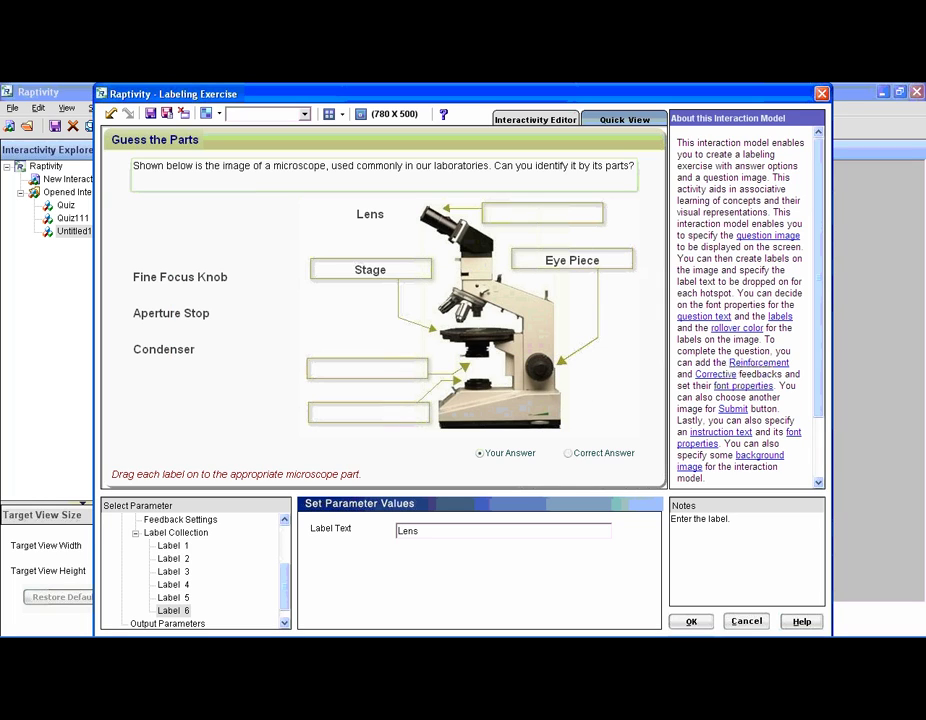
click(569, 455)
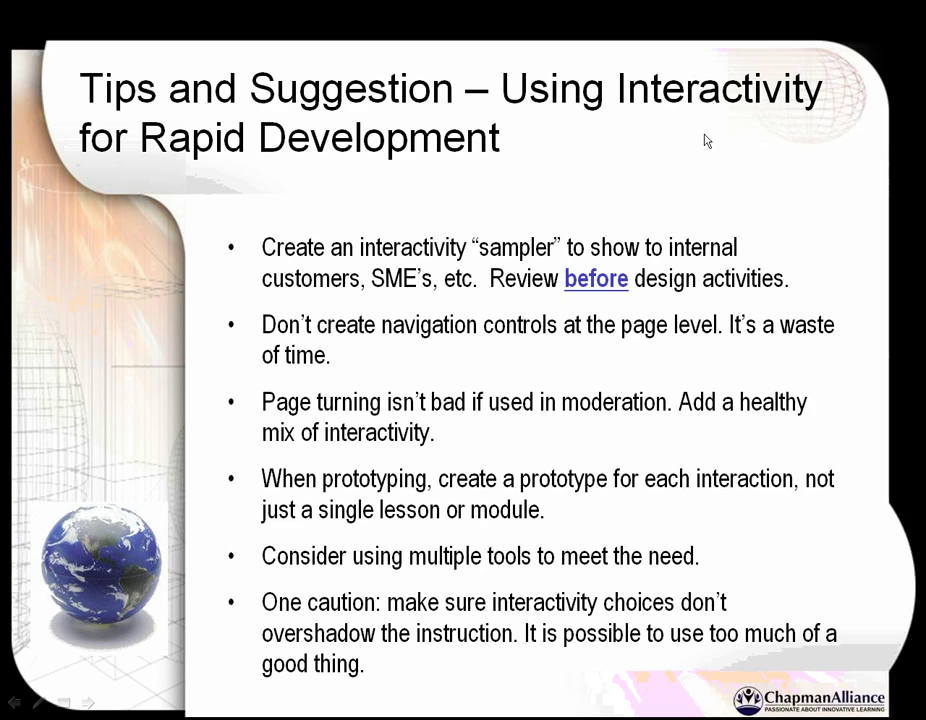
key(ctrl+i)
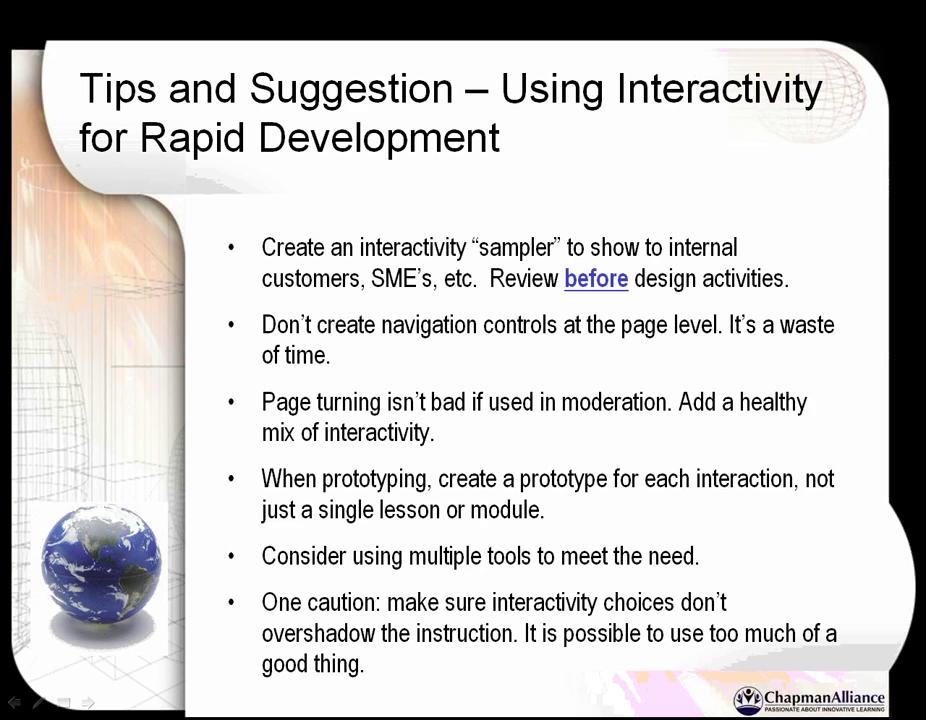